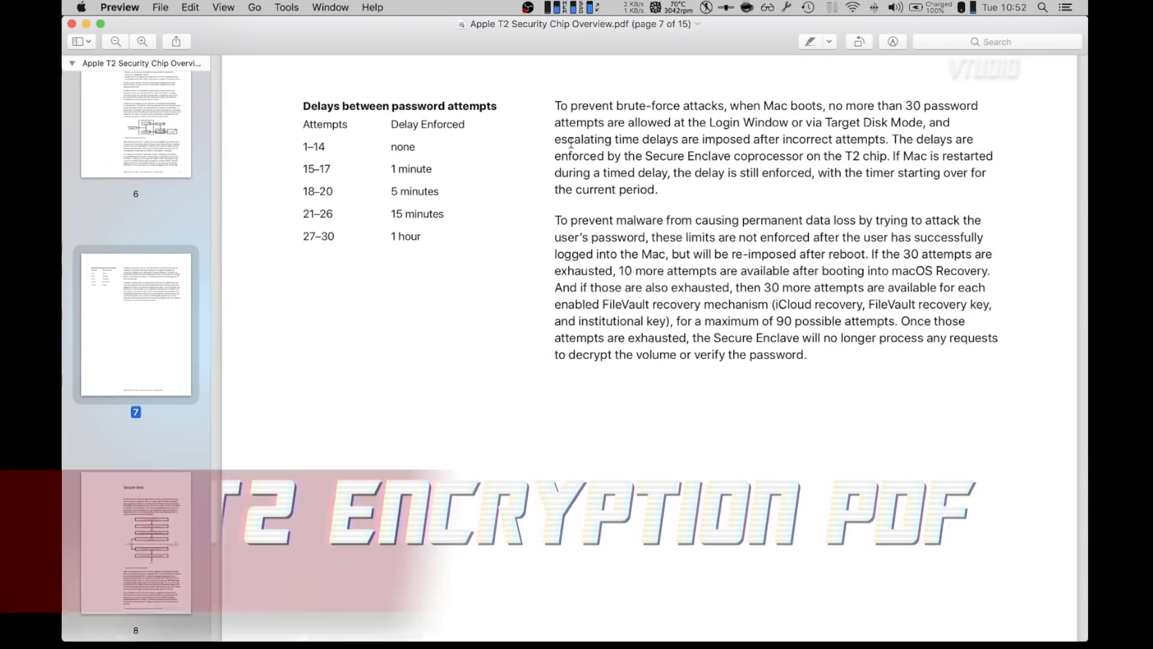
Step: Show Preview's Markup toolbar and set the border colour for new shapes
drag(553, 103, 925, 351)
click(909, 346)
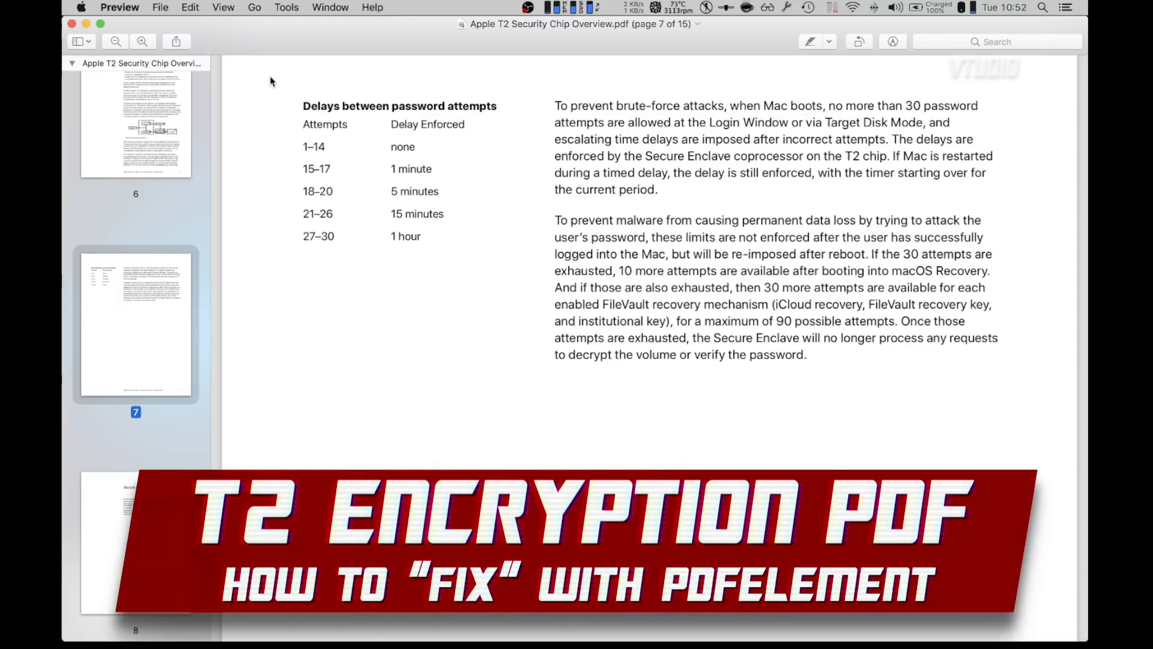
click(220, 7)
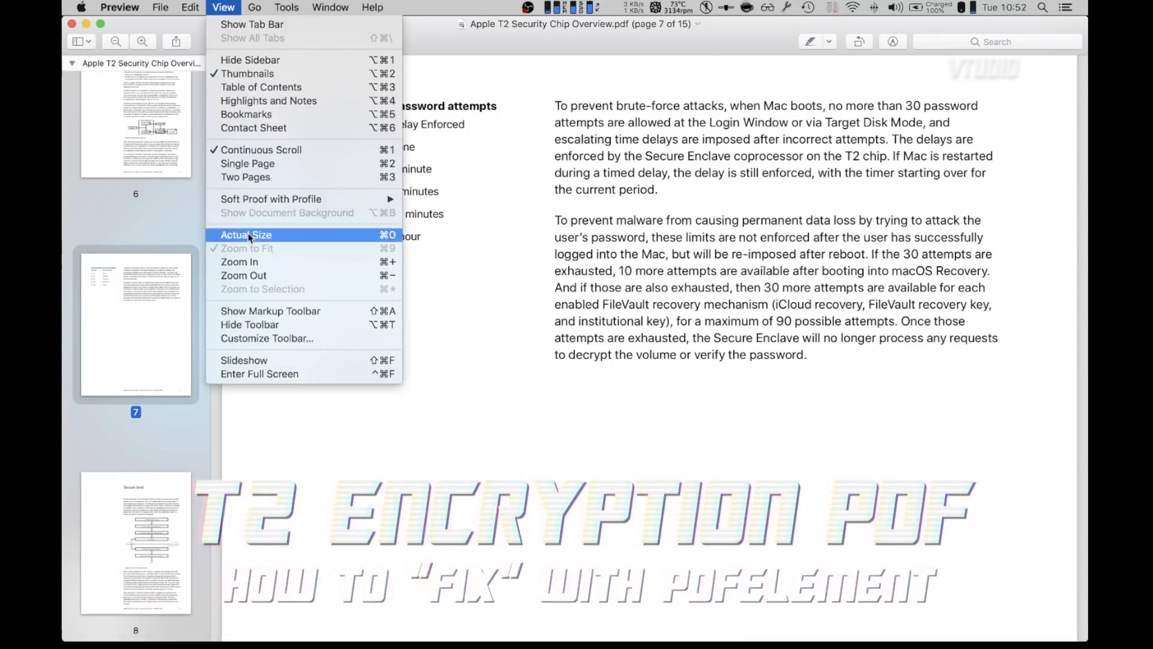
click(260, 311)
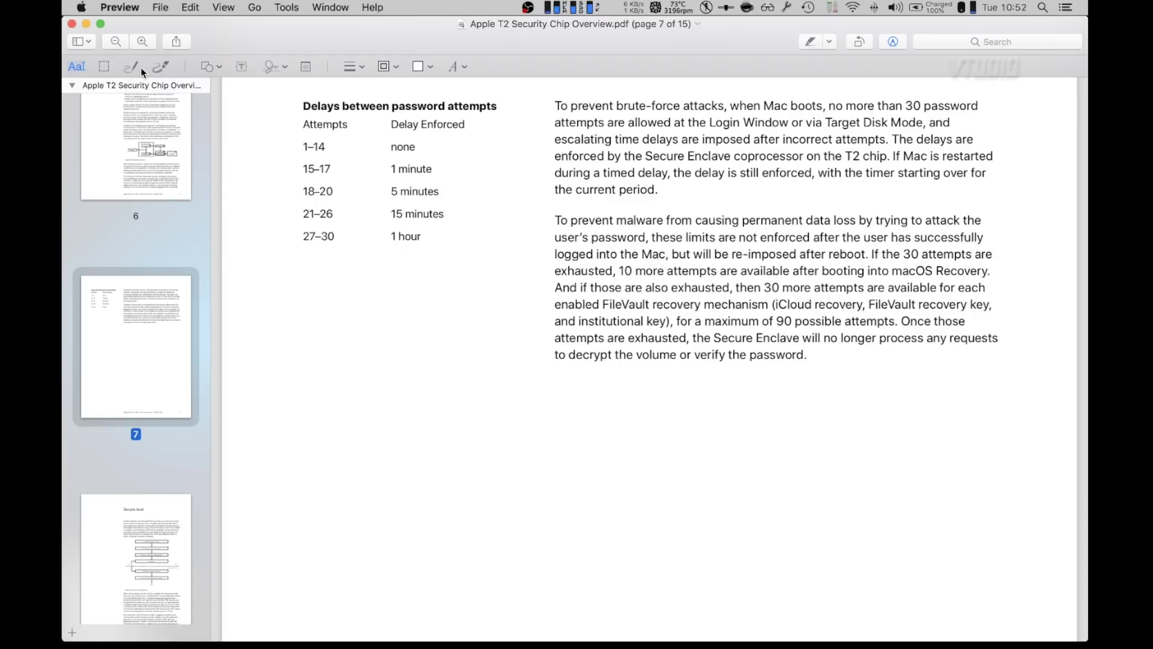
click(419, 66)
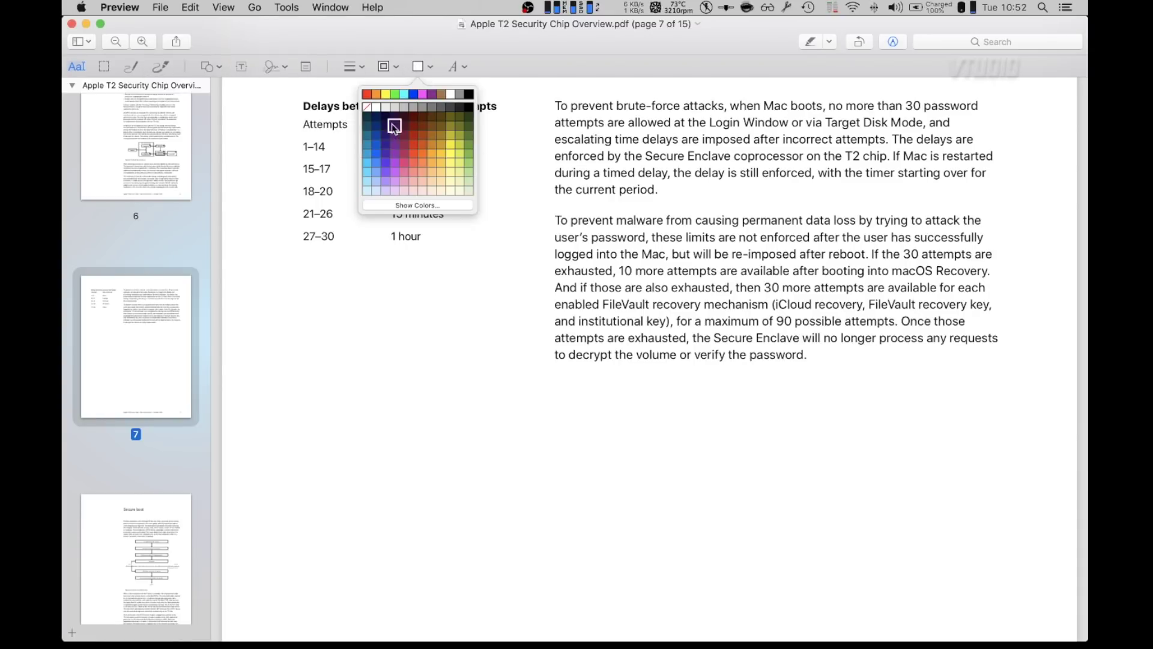
click(377, 109)
Step: Insert a rectangle and stretch it over page 7's right-column paragraphs and the delays table
click(207, 67)
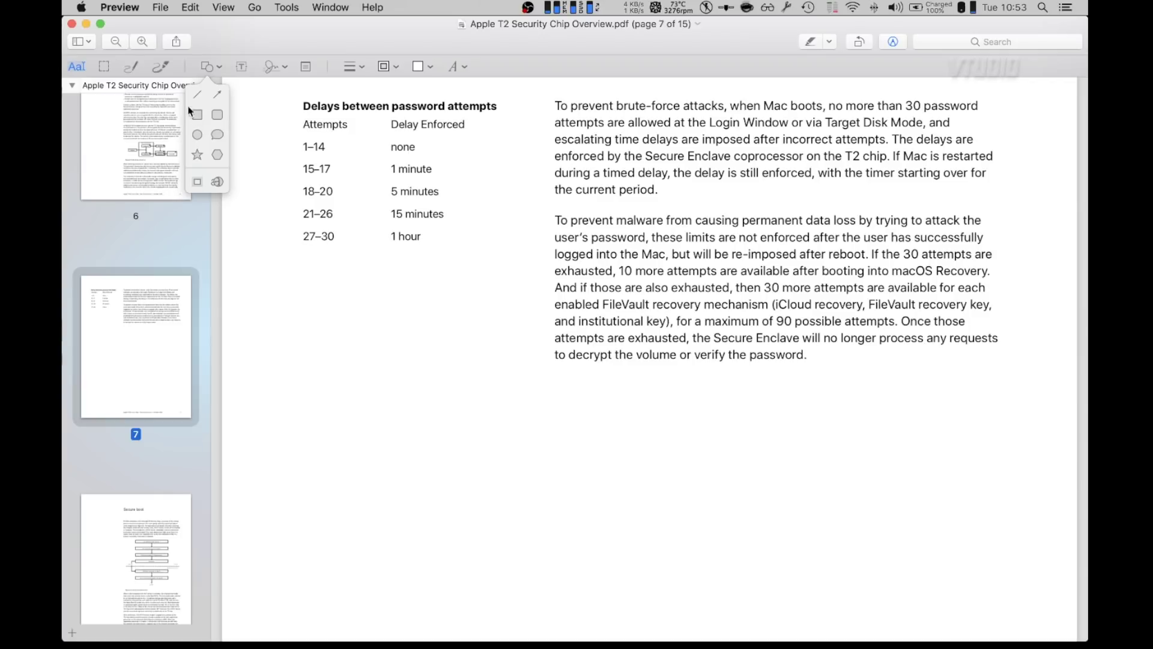
click(191, 112)
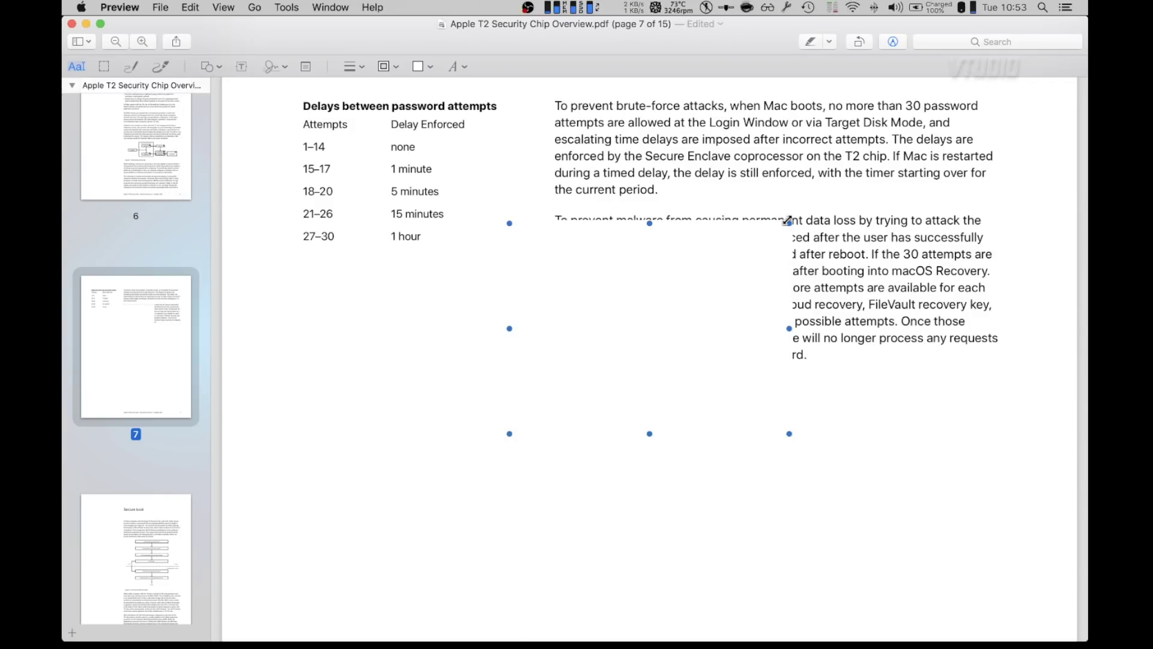
drag(788, 221, 1014, 92)
drag(509, 265, 318, 258)
Step: Open the Export dialog, cancel it, and undo the white rectangle
click(155, 8)
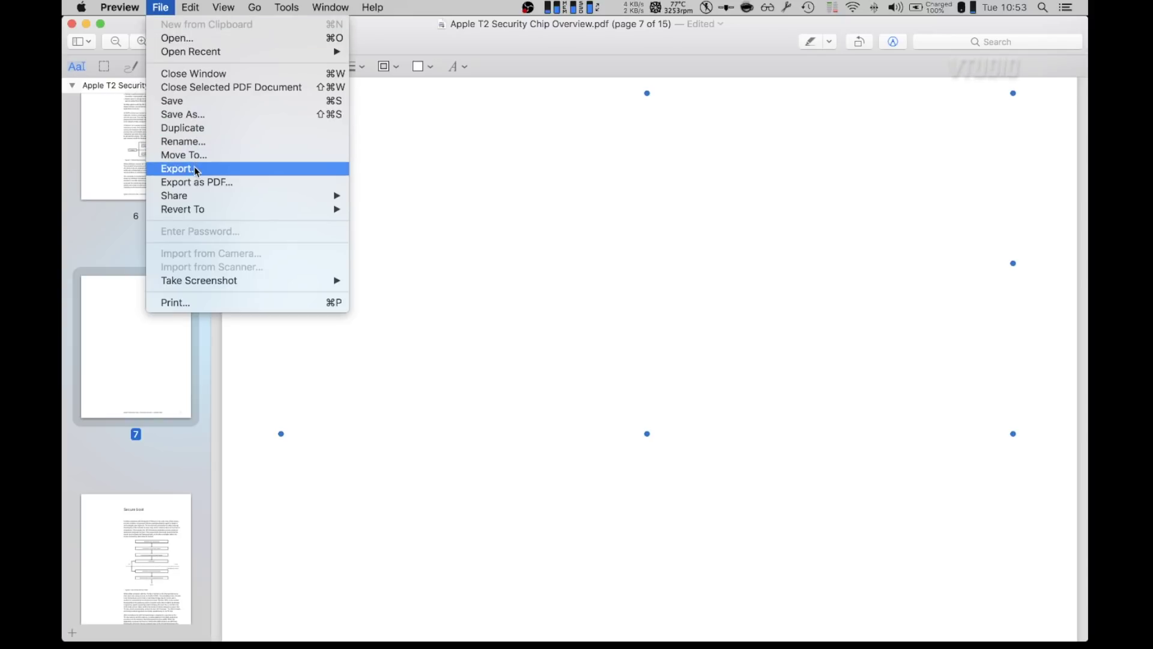
click(279, 164)
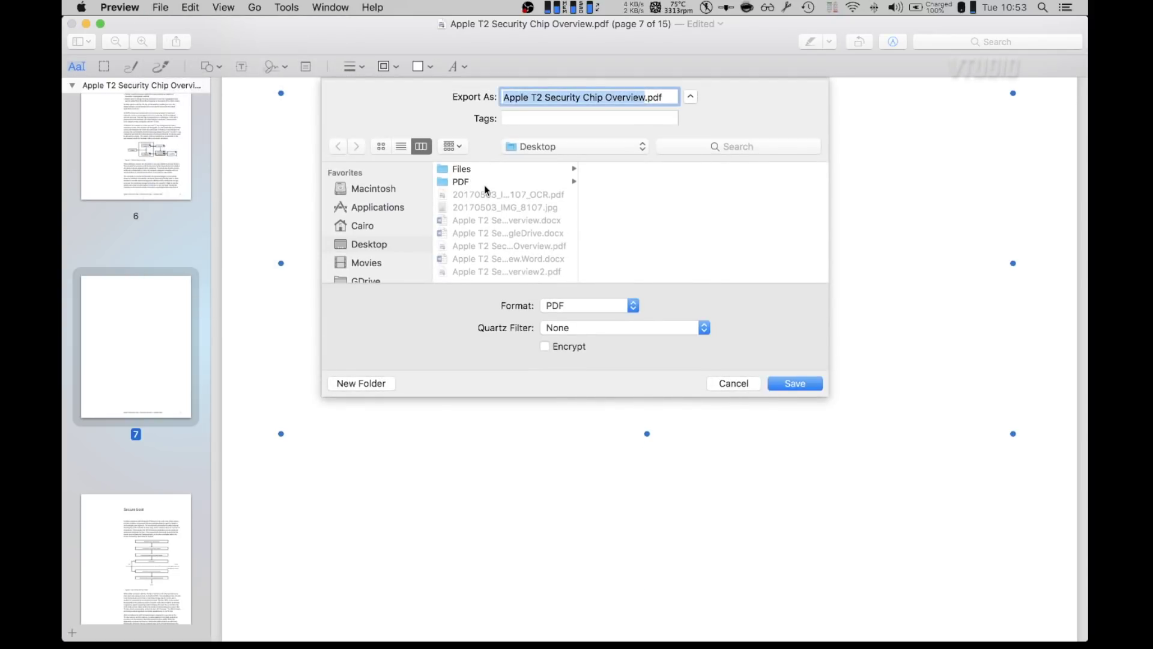
click(725, 384)
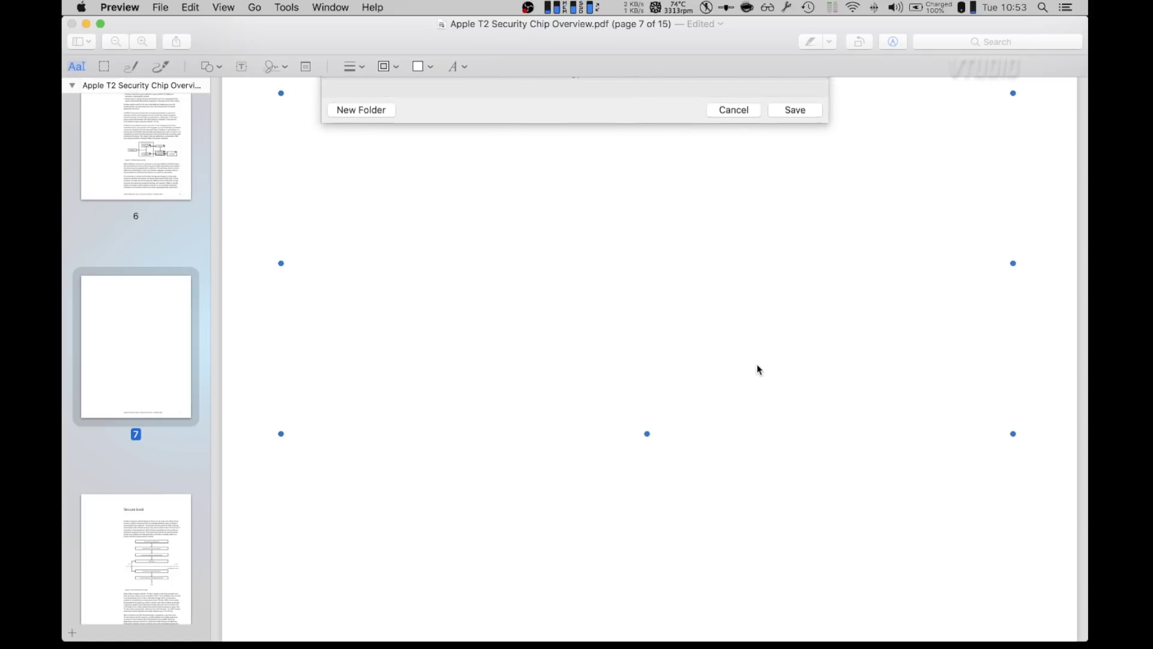
key(Delete)
Step: Add a text box below the paragraphs and select the word 'more' in the second paragraph
click(243, 66)
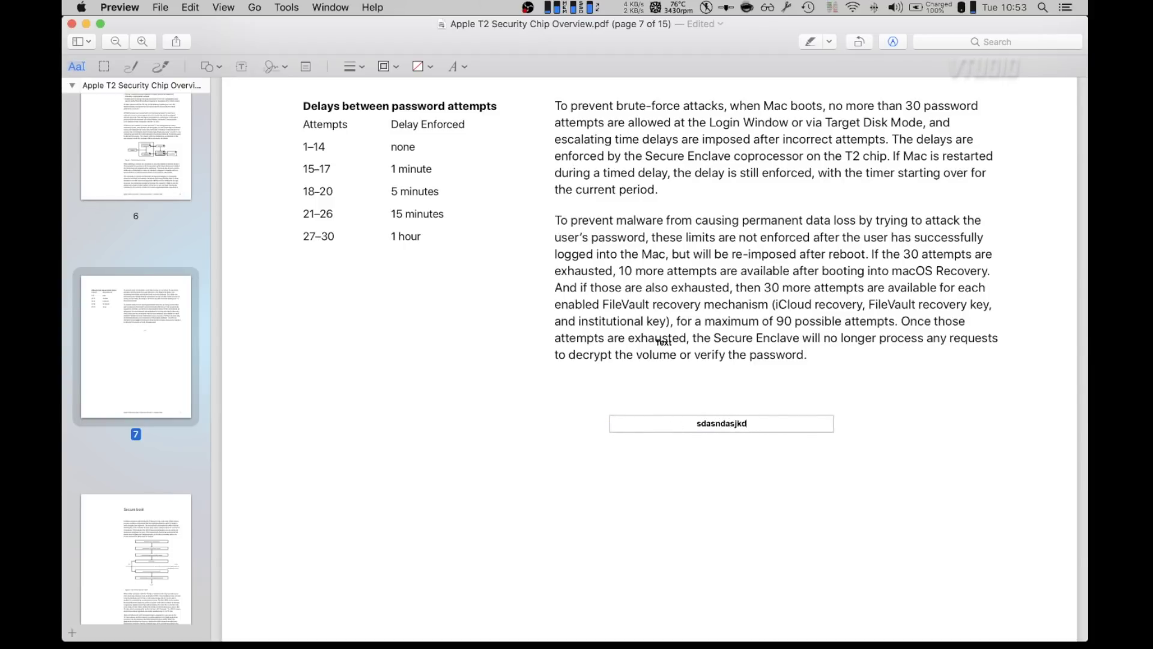
key(Return)
drag(683, 212, 892, 363)
double_click(800, 286)
Step: Open the PDF in PDFelement Express, scroll to page 7 and make its paragraphs editable
key(super+Tab)
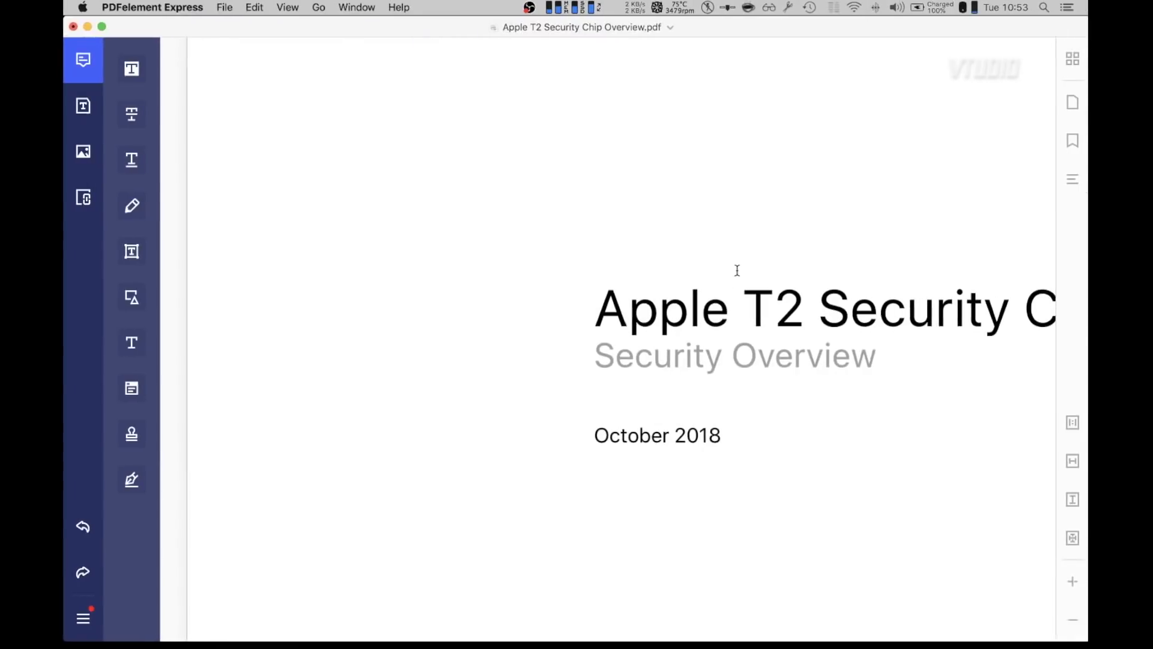
key(super+minus)
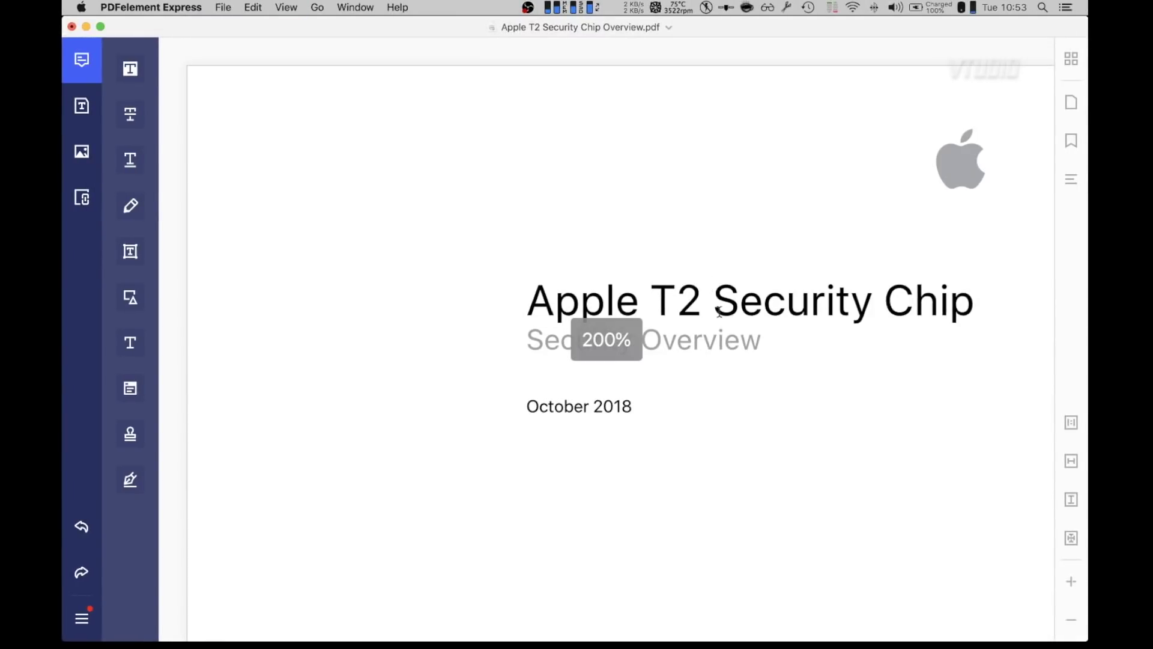
scroll(718, 311, down, 20)
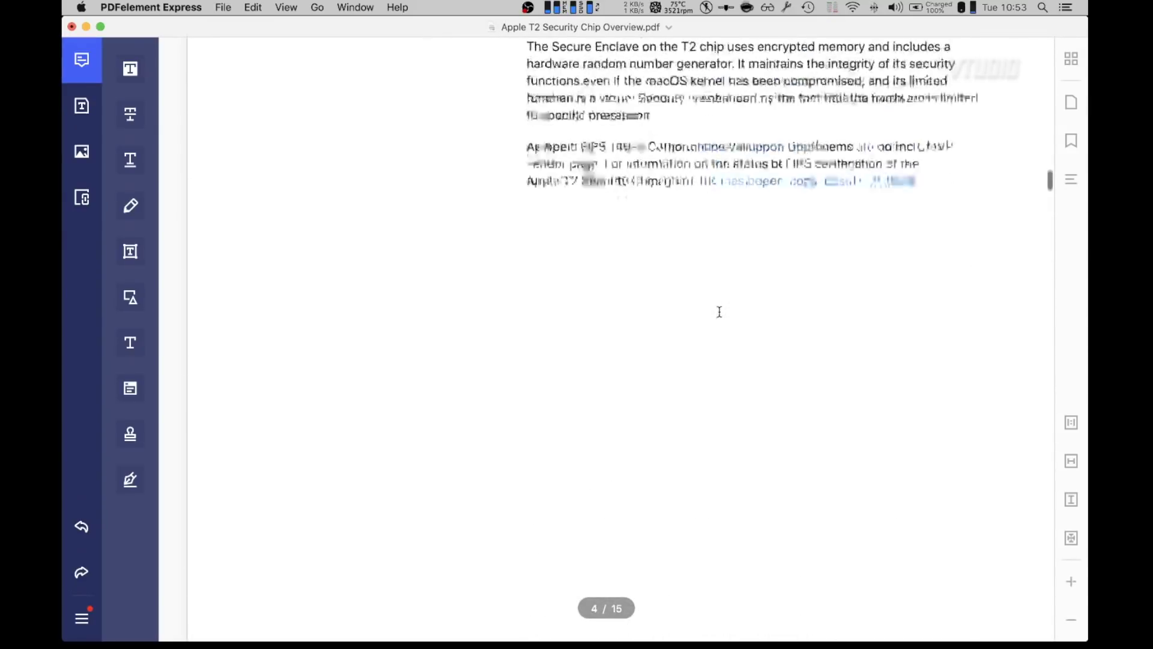
scroll(719, 312, down, 20)
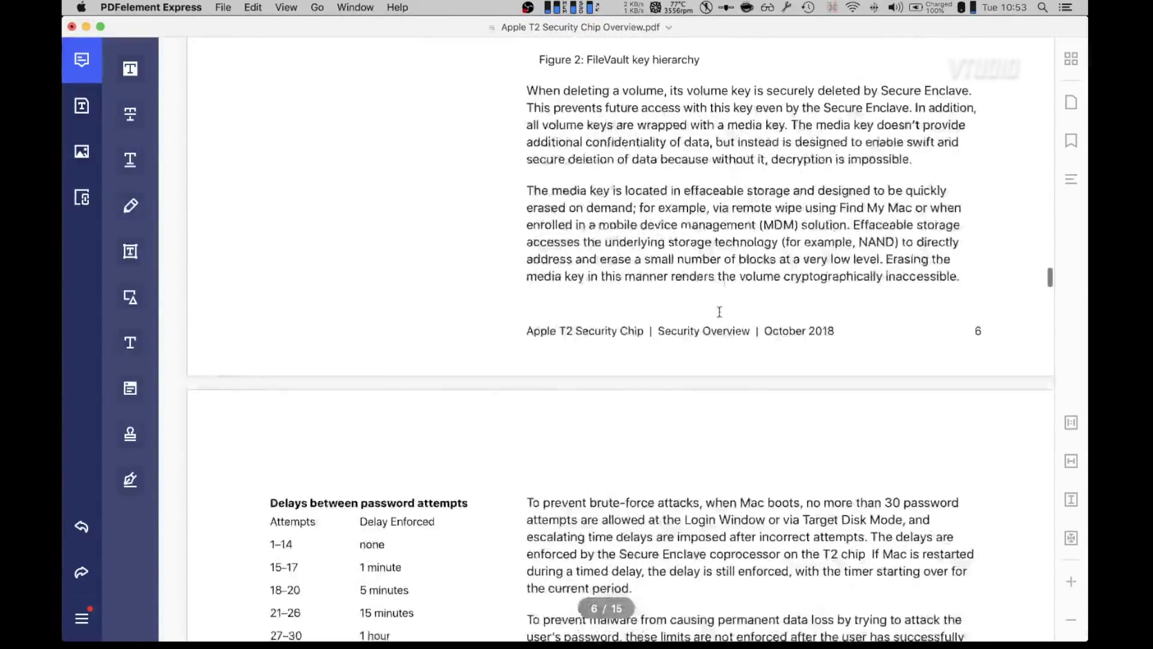
scroll(719, 312, down, 8)
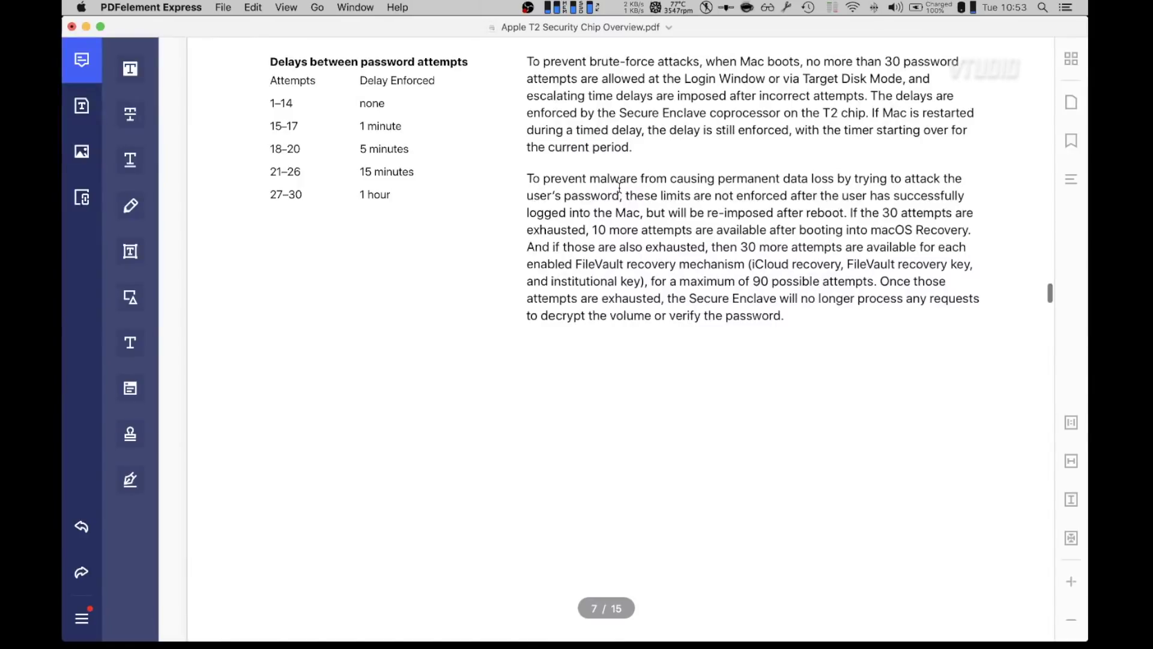
click(82, 106)
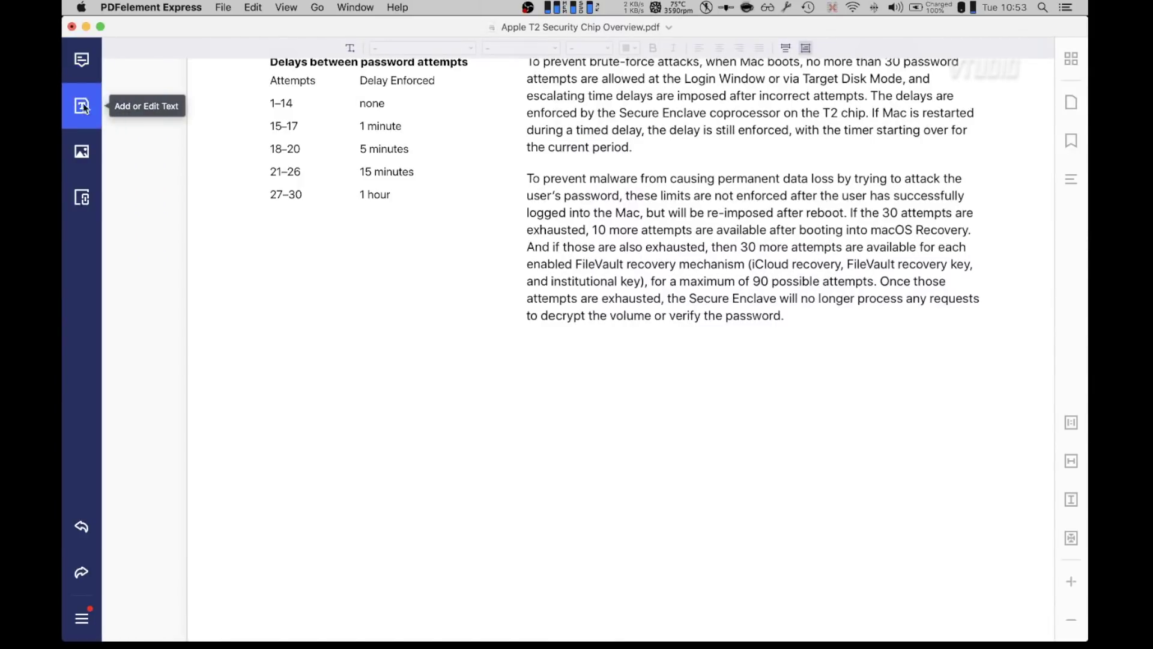
click(623, 176)
click(623, 176)
text(dfnjdfwendke)
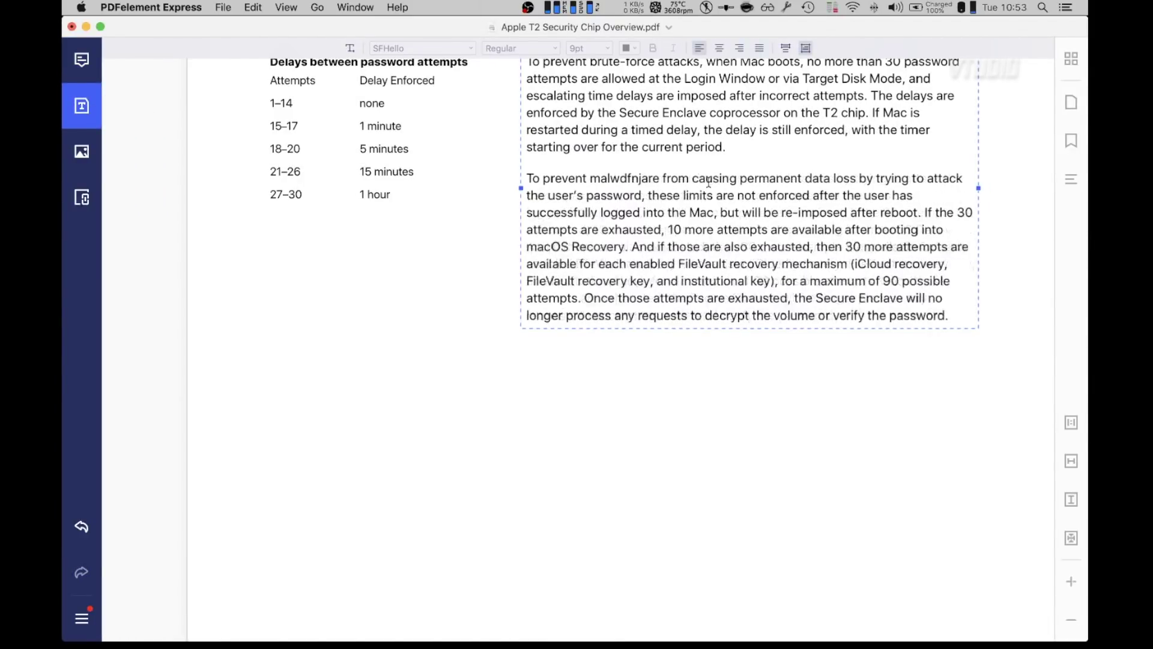
key(super+z)
key(super+z)
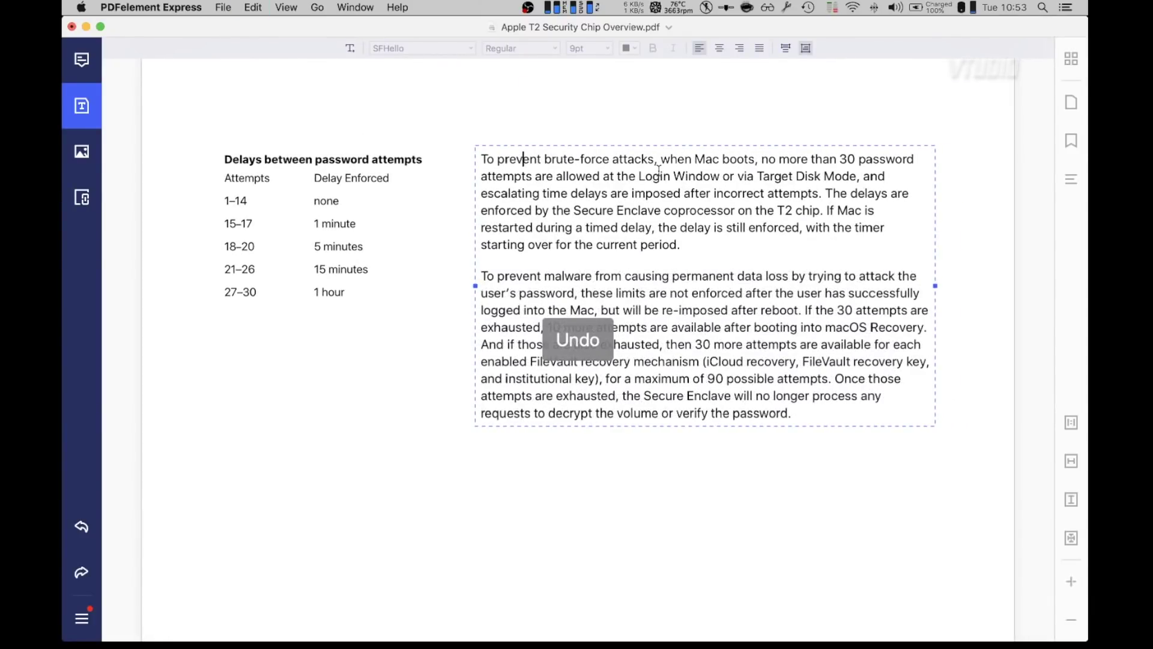
Step: Replace 'prevent brute-force attacks' with 'cause problems' and delete everything after 'Login Window.'
key(alt+Left)
key(alt+shift+Right)
text(cause problems)
key(alt+shift+Right)
key(alt+shift+Right)
key(alt+shift+Right)
key(BackSpace)
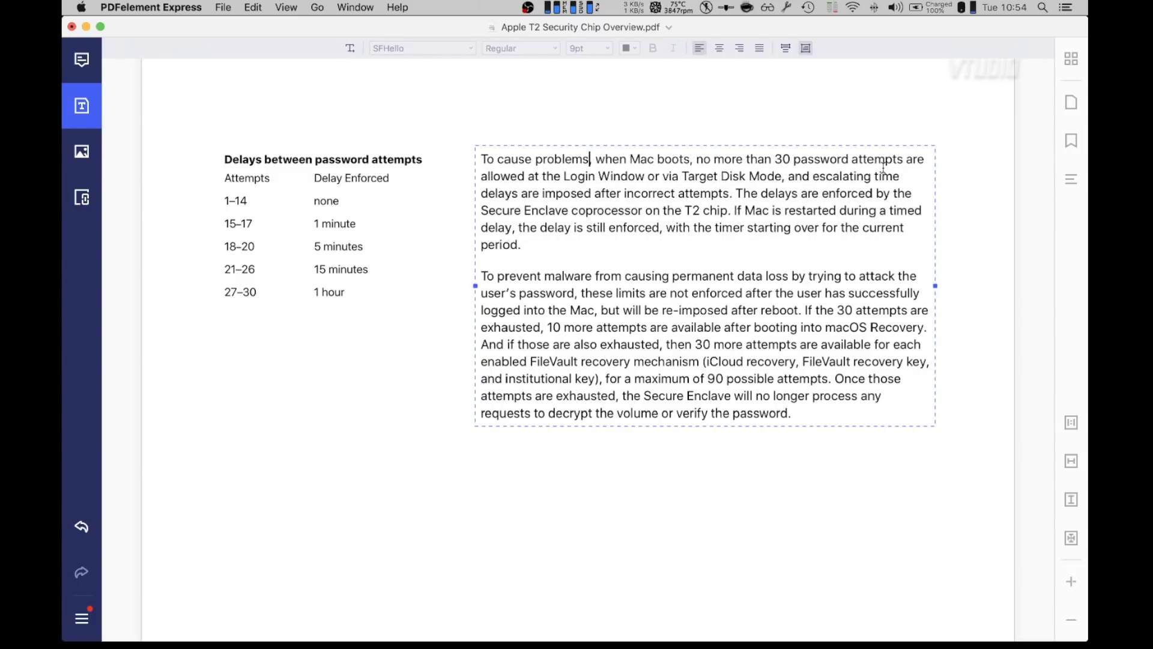
drag(635, 174, 790, 413)
key(BackSpace)
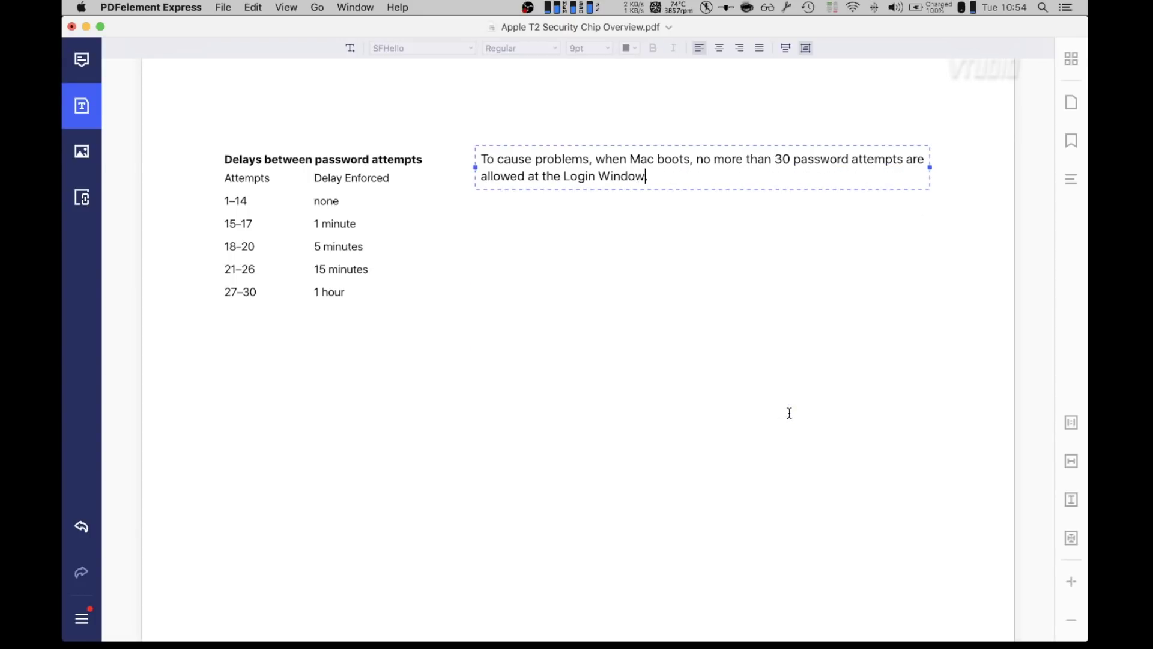
text(.)
click(223, 7)
mouse_move(259, 166)
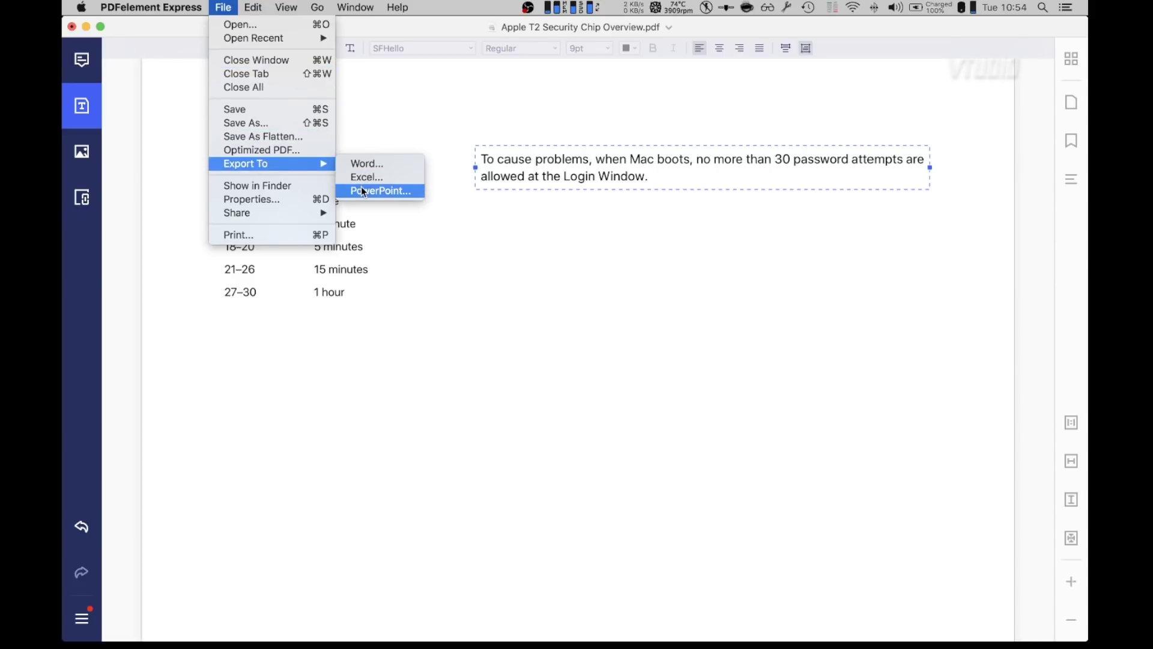
Step: Save a watermarked copy as 'Apple T2 Security Chip Overview2.pdf' on the Desktop, replacing the existing file
click(296, 123)
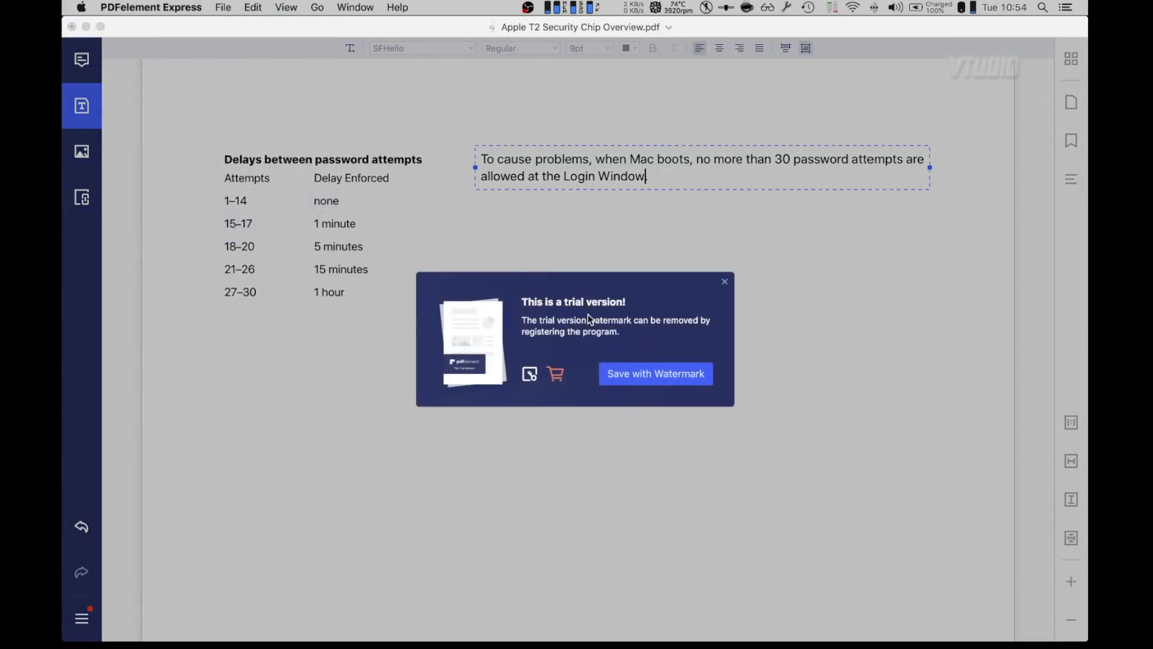
click(653, 373)
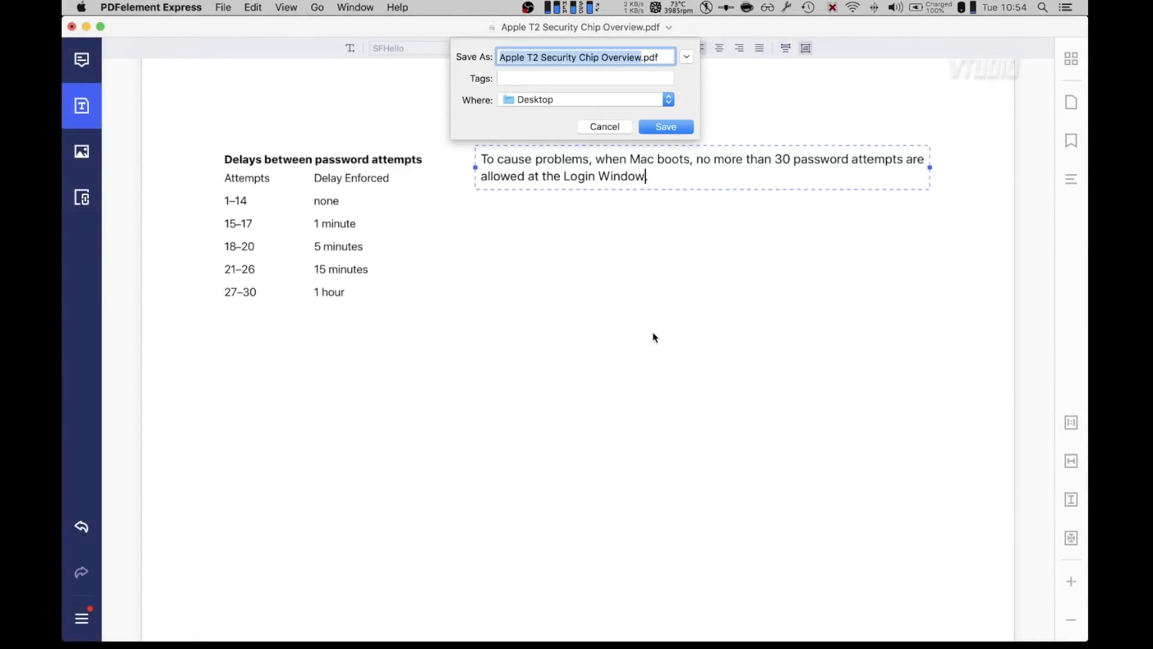
key(Right)
text(2)
key(Return)
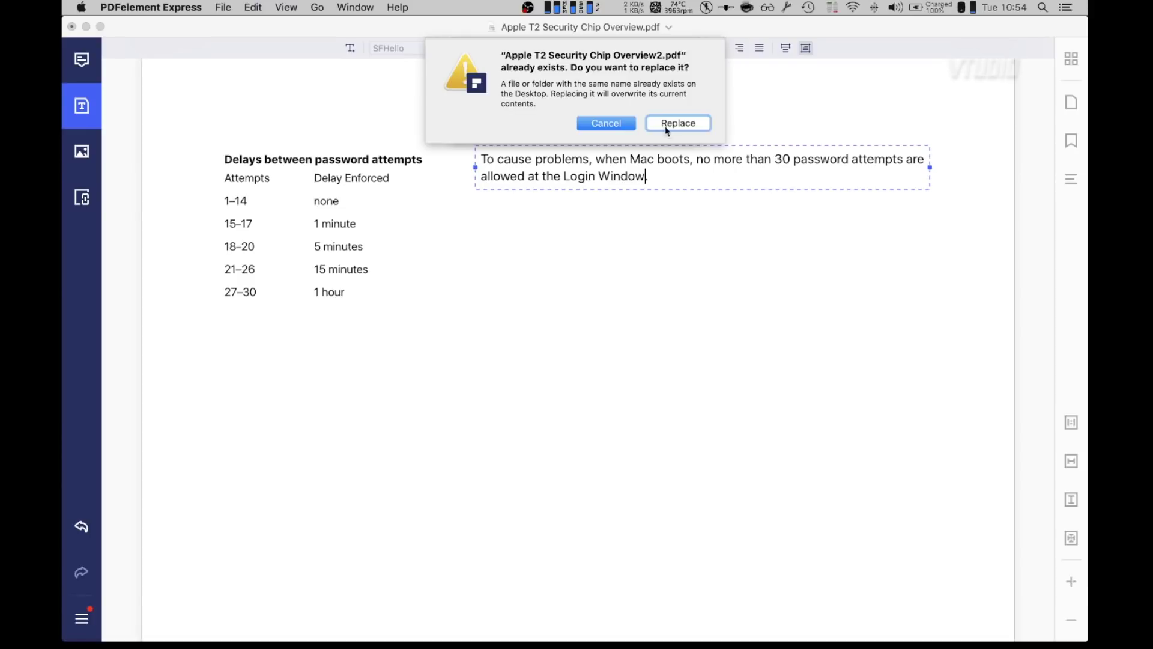
click(675, 121)
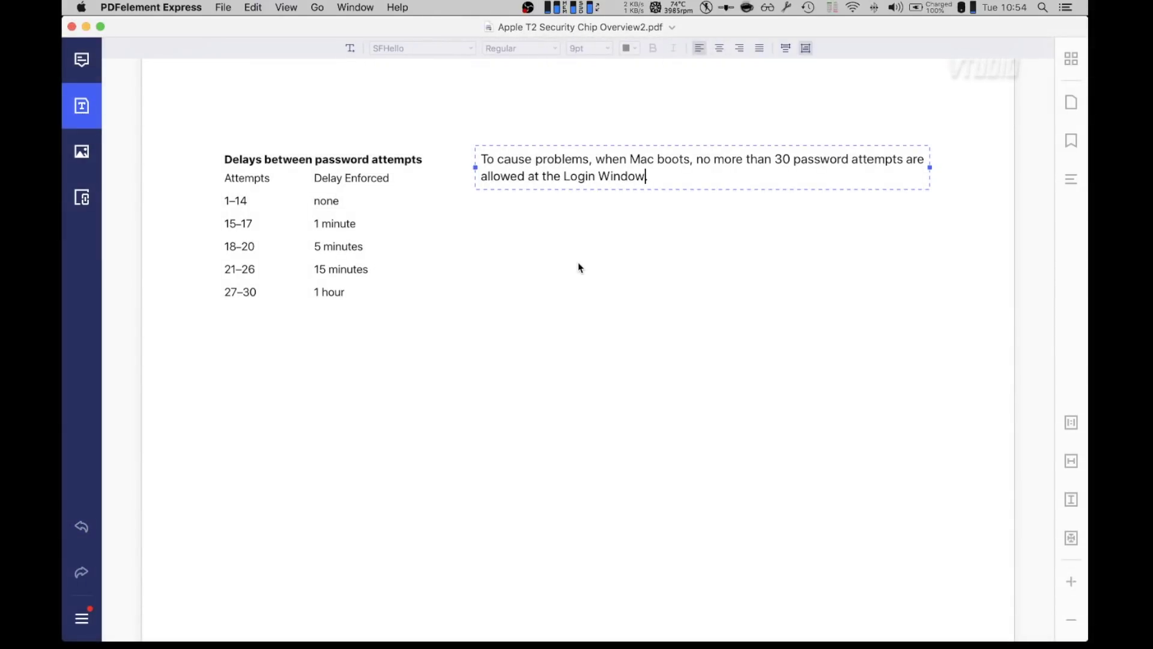
scroll(597, 322, up, 10)
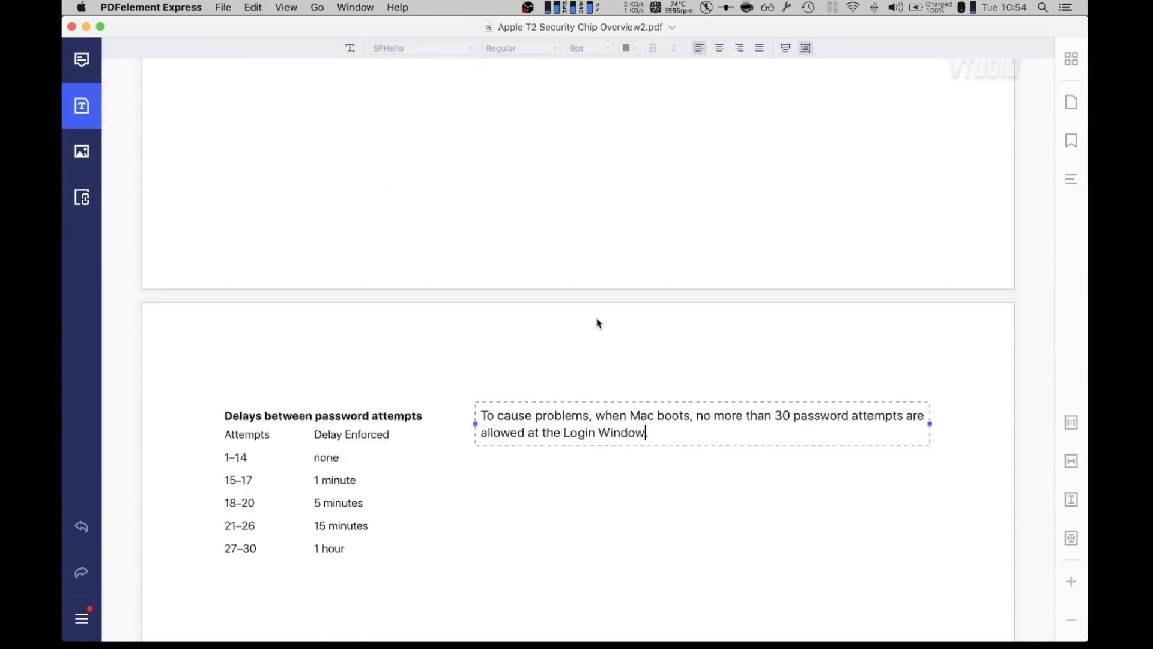
scroll(597, 323, up, 20)
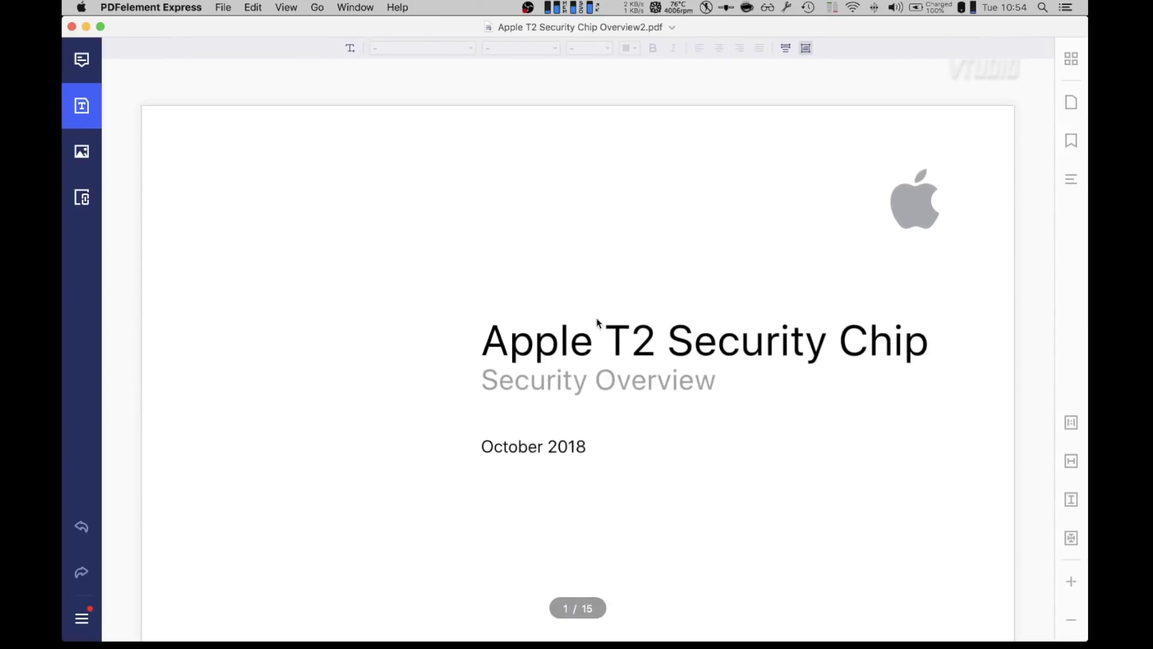
scroll(432, 436, down, 3)
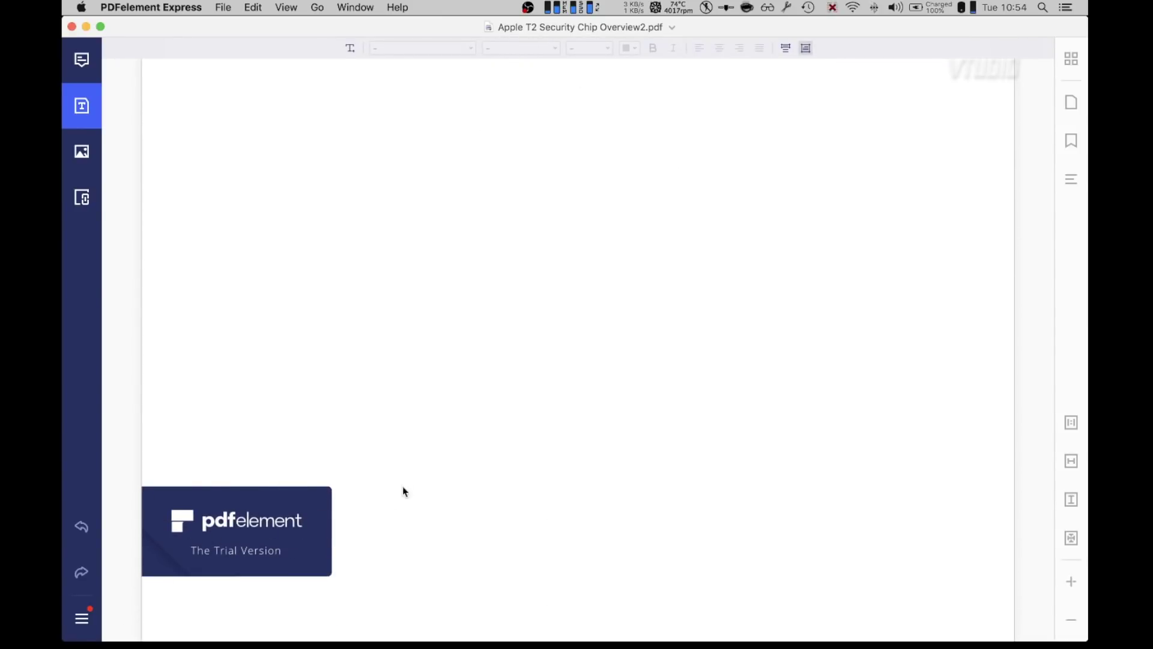
Step: Export the PDF to Word as 'Apple T2 Security Chip Overview.Word.docx', replacing the existing file
click(232, 8)
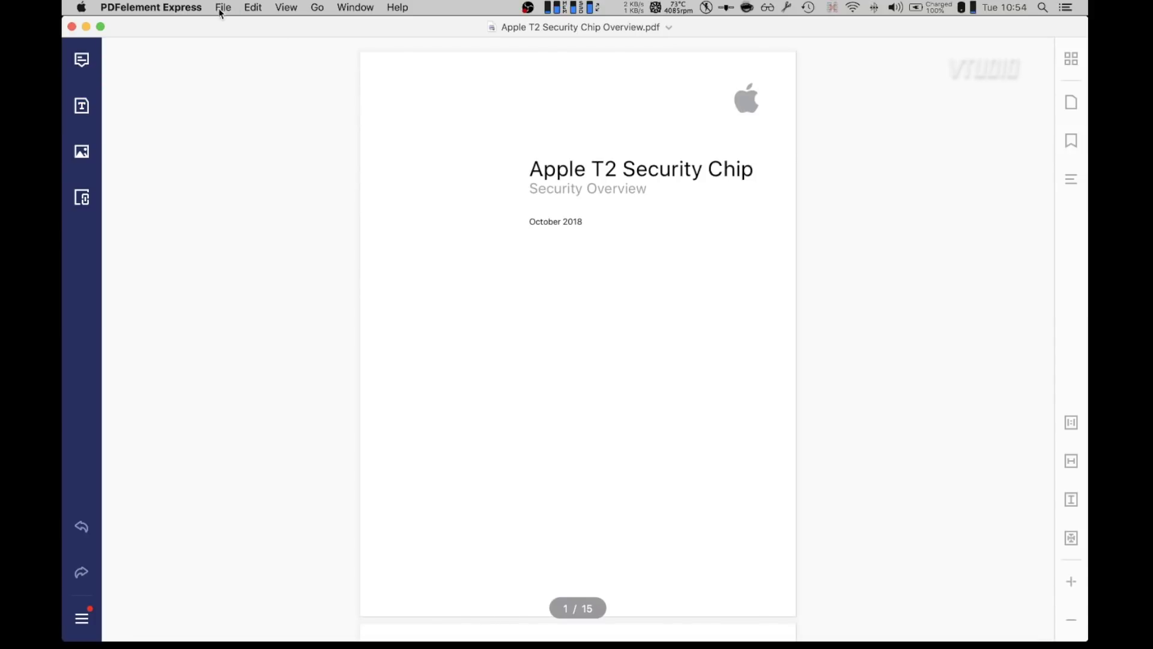
click(220, 10)
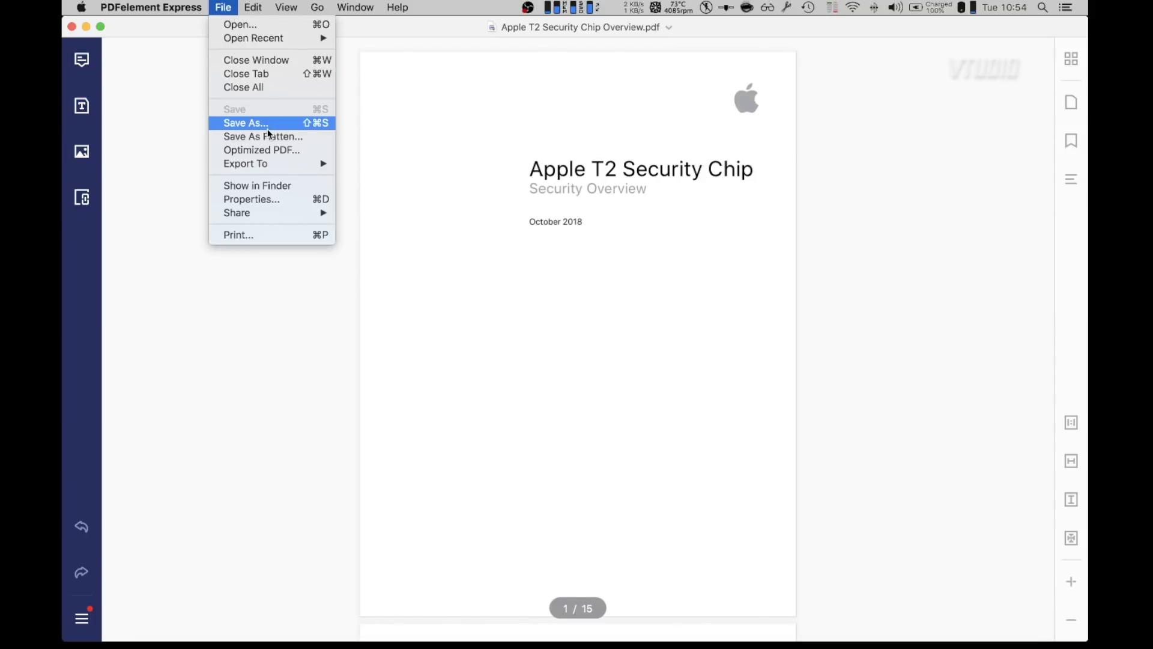
mouse_move(268, 162)
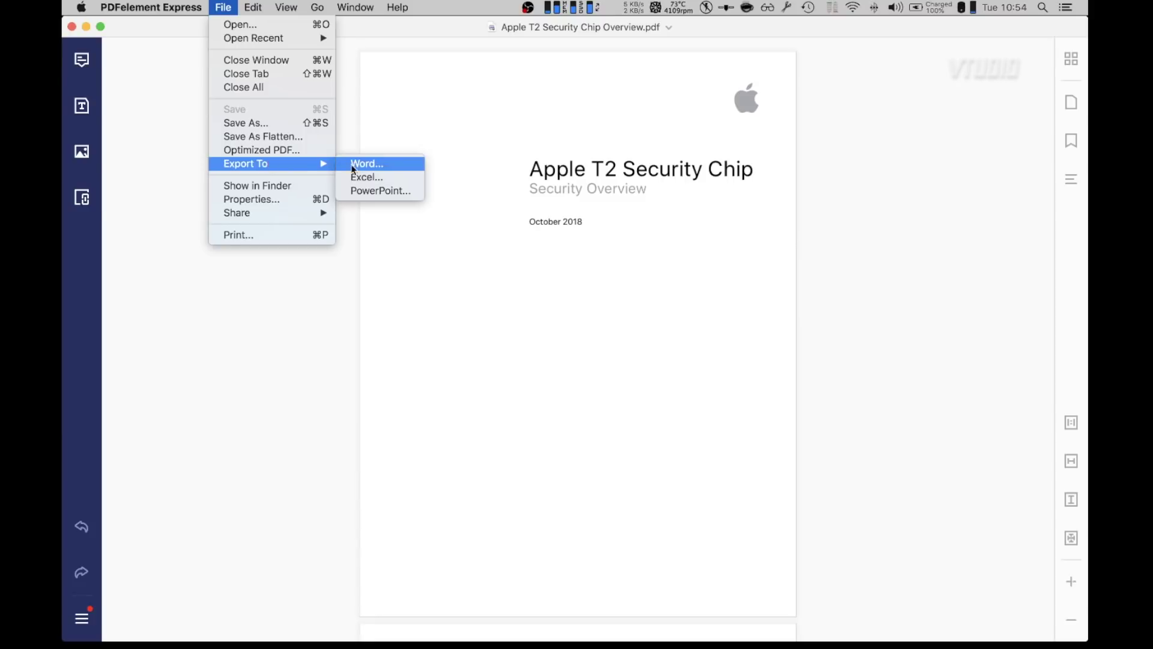
click(355, 167)
click(644, 57)
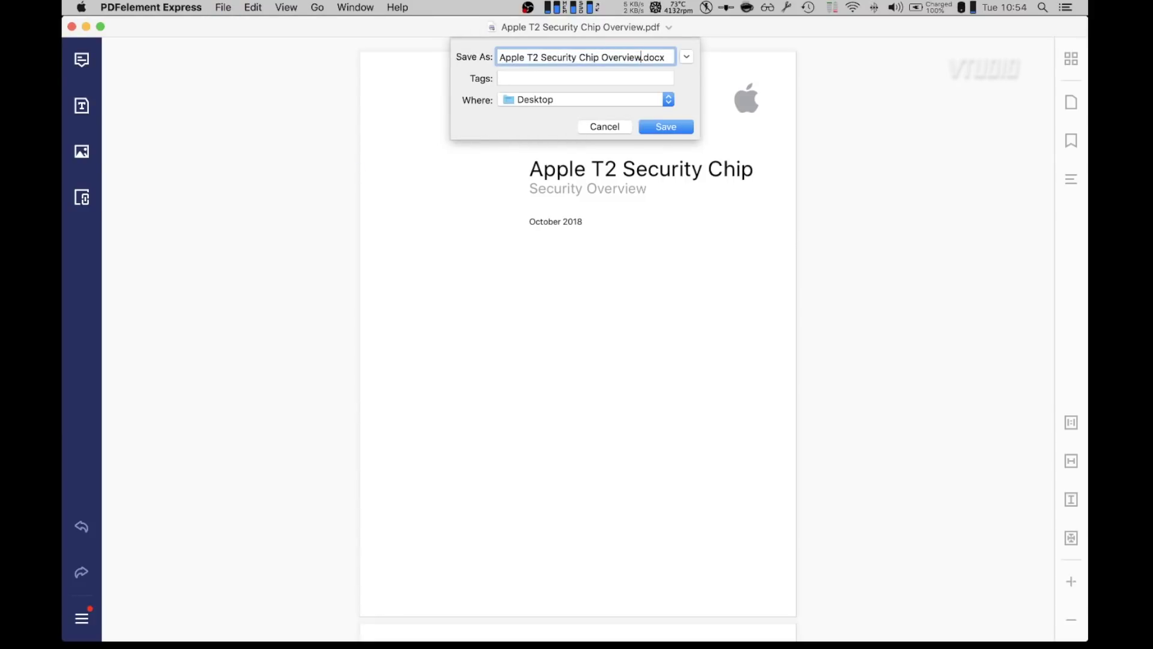
text(Word.)
key(Return)
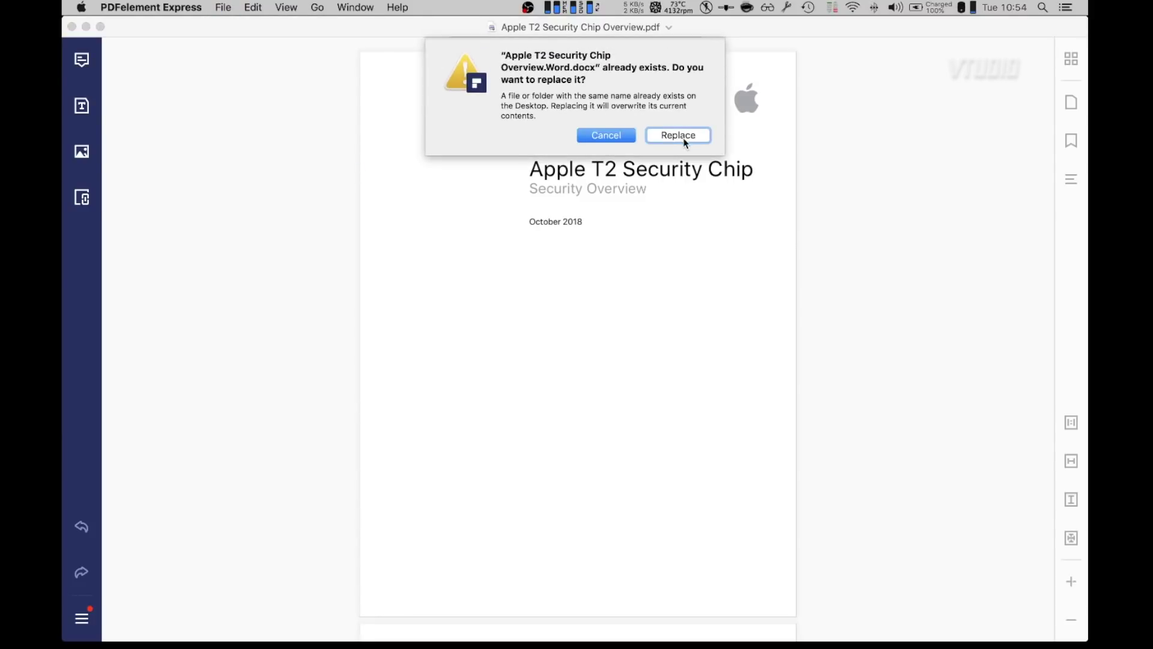
click(677, 136)
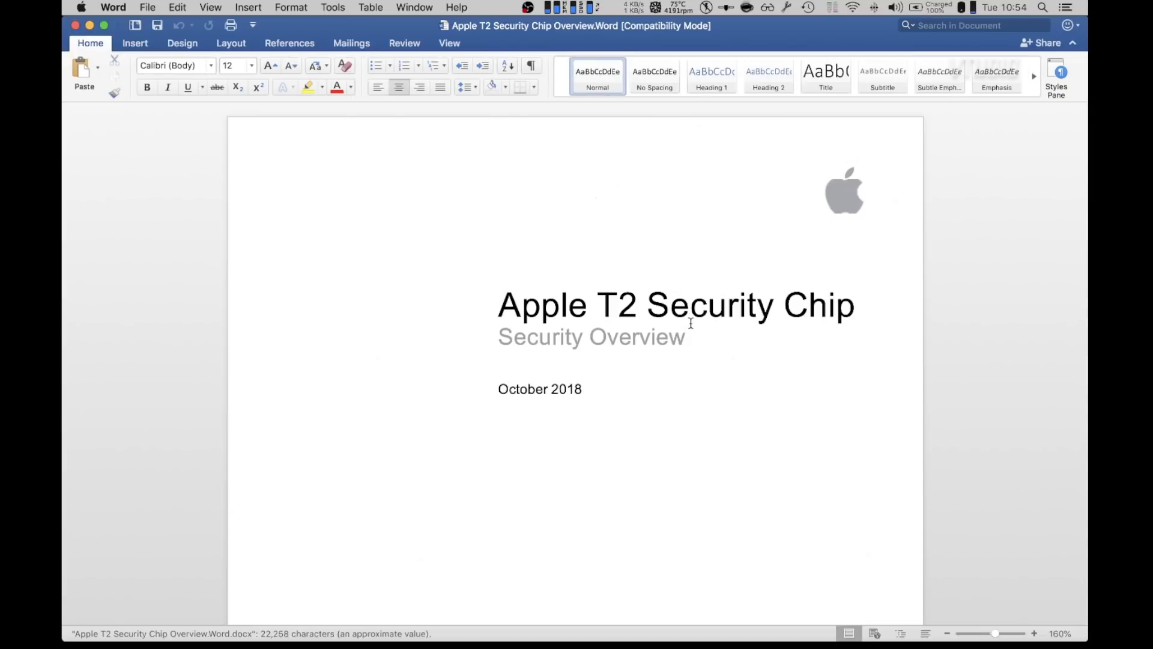
Step: Scroll the Word document to the APFS encrypted storage section and inspect the AES Crypto Engine figure
scroll(691, 323, down, 3)
scroll(691, 323, down, 20)
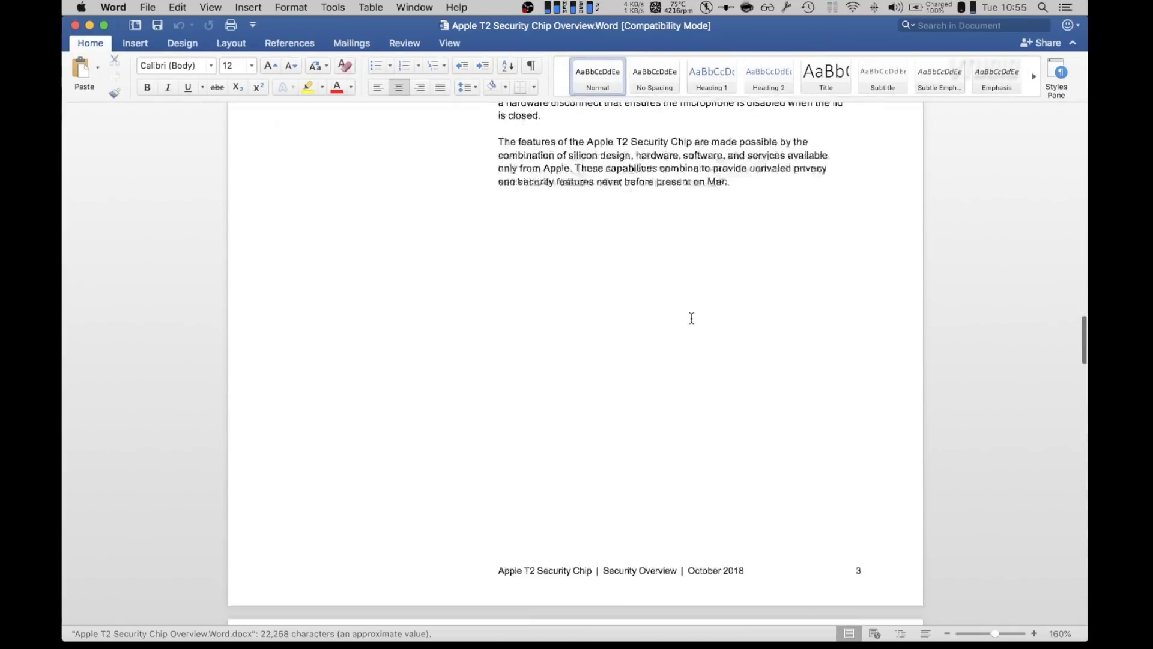
scroll(692, 322, down, 10)
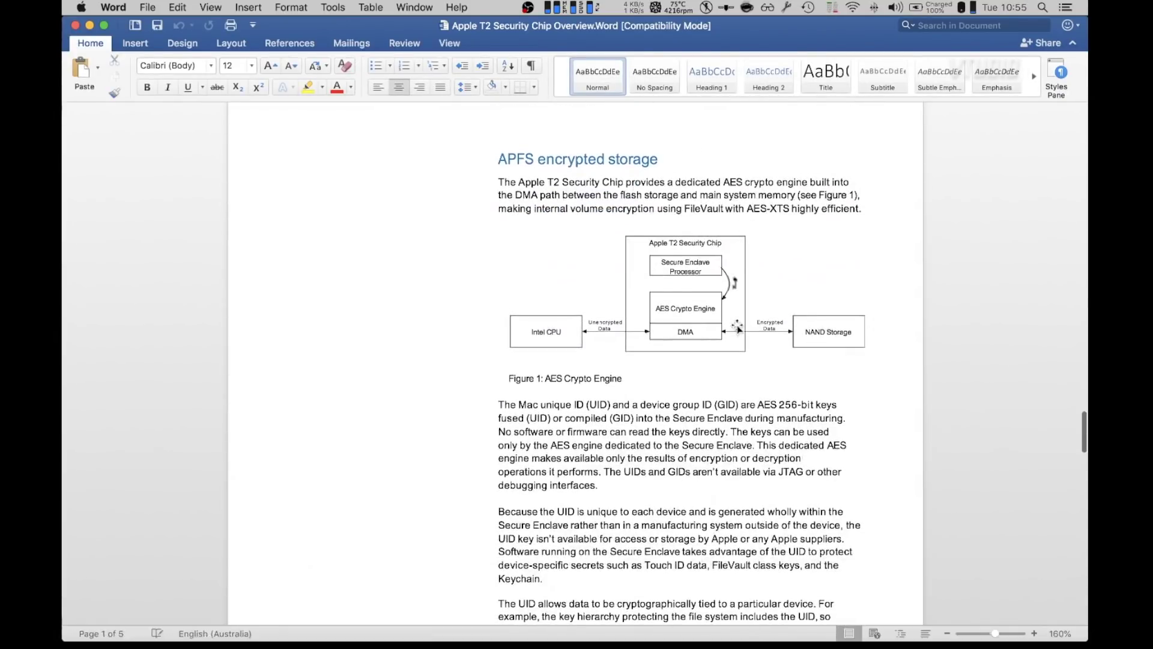
scroll(736, 323, down, 10)
scroll(425, 212, up, 10)
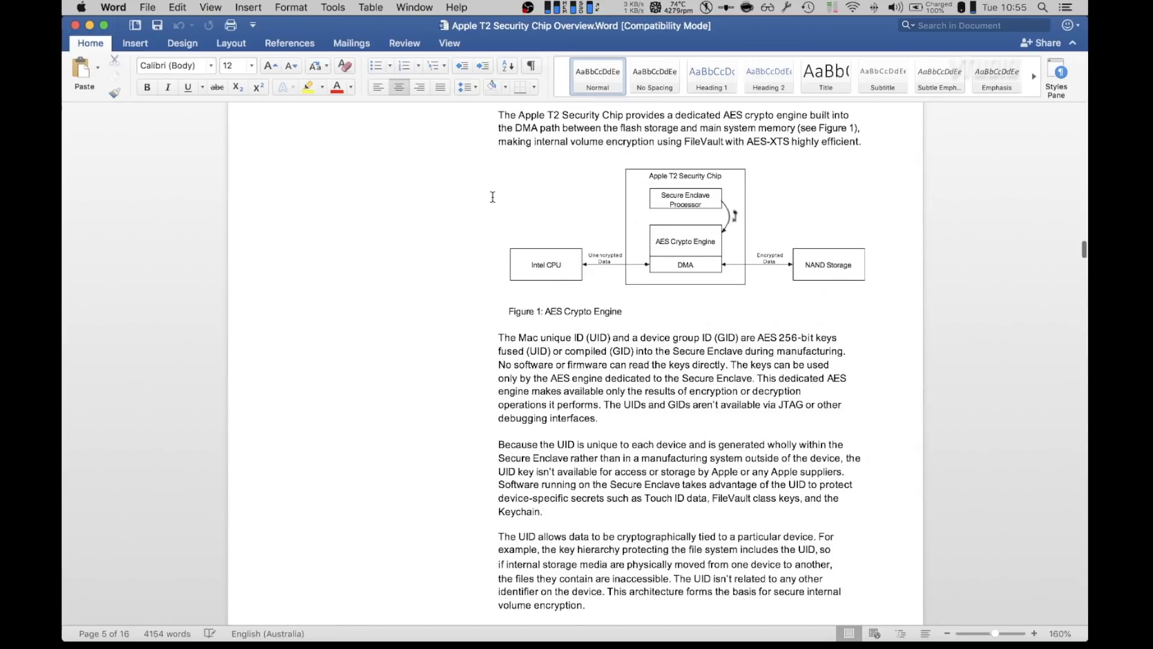
scroll(392, 150, up, 2)
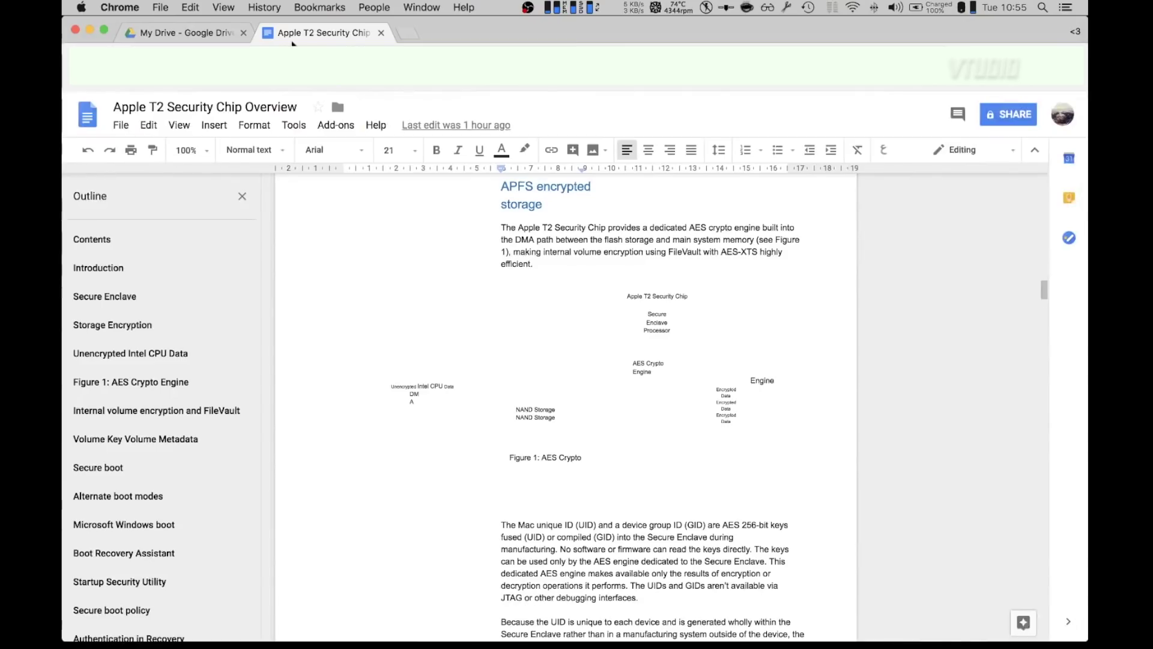
Step: Glance at the PDF in Drive, then bring up Download as in the Google Doc's File menu
click(251, 38)
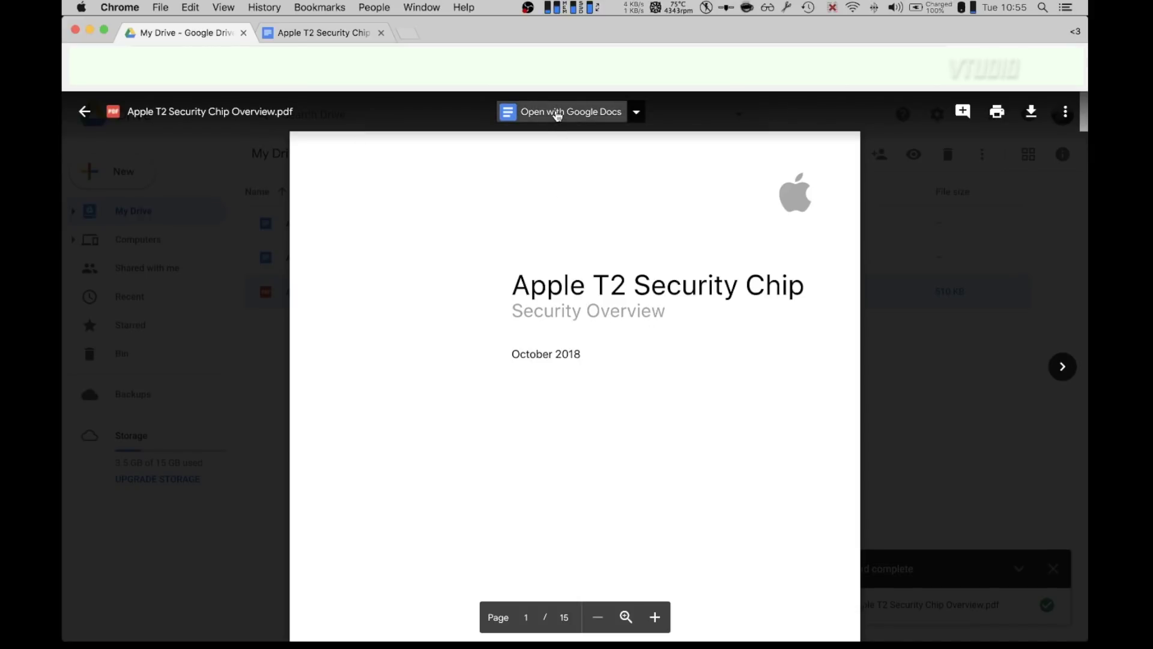
click(325, 33)
click(120, 125)
mouse_move(175, 246)
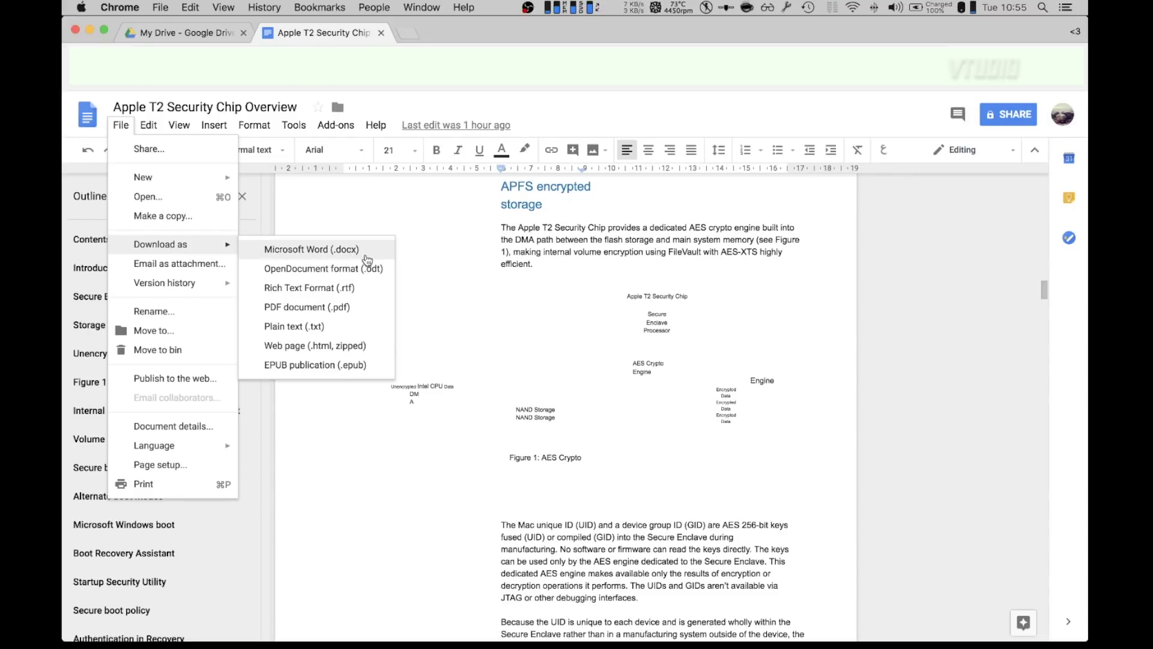
Step: Download the Google Doc as .docx and inspect its scattered AES Crypto Engine figure
click(366, 257)
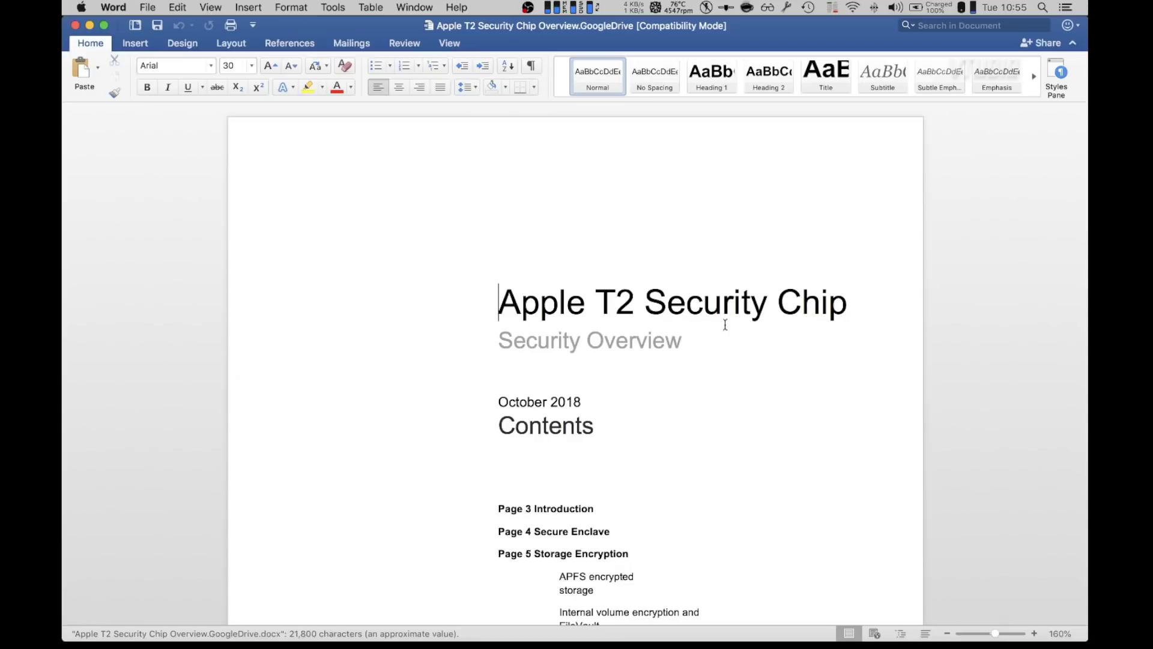
scroll(748, 342, down, 20)
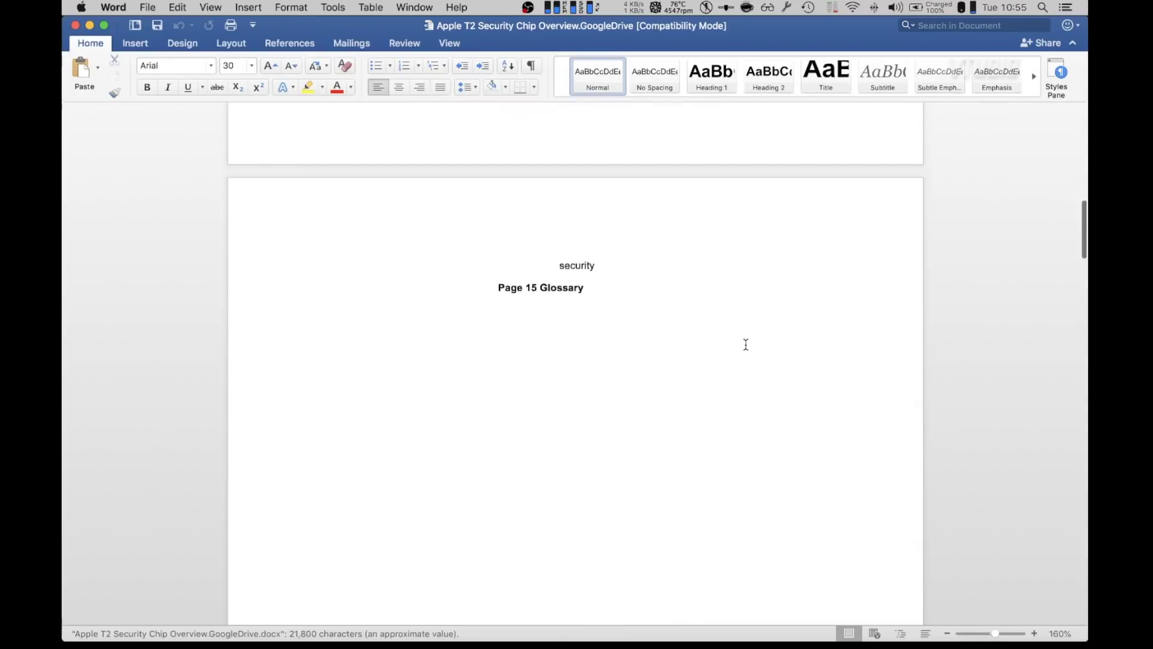
scroll(746, 344, down, 20)
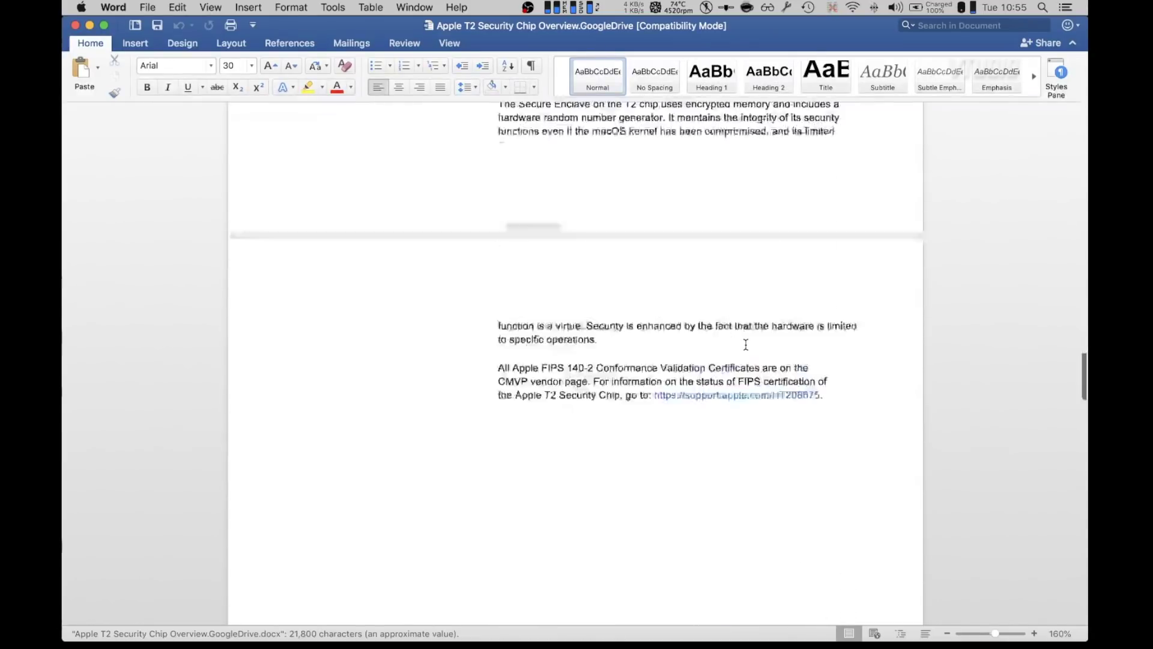
scroll(746, 344, down, 20)
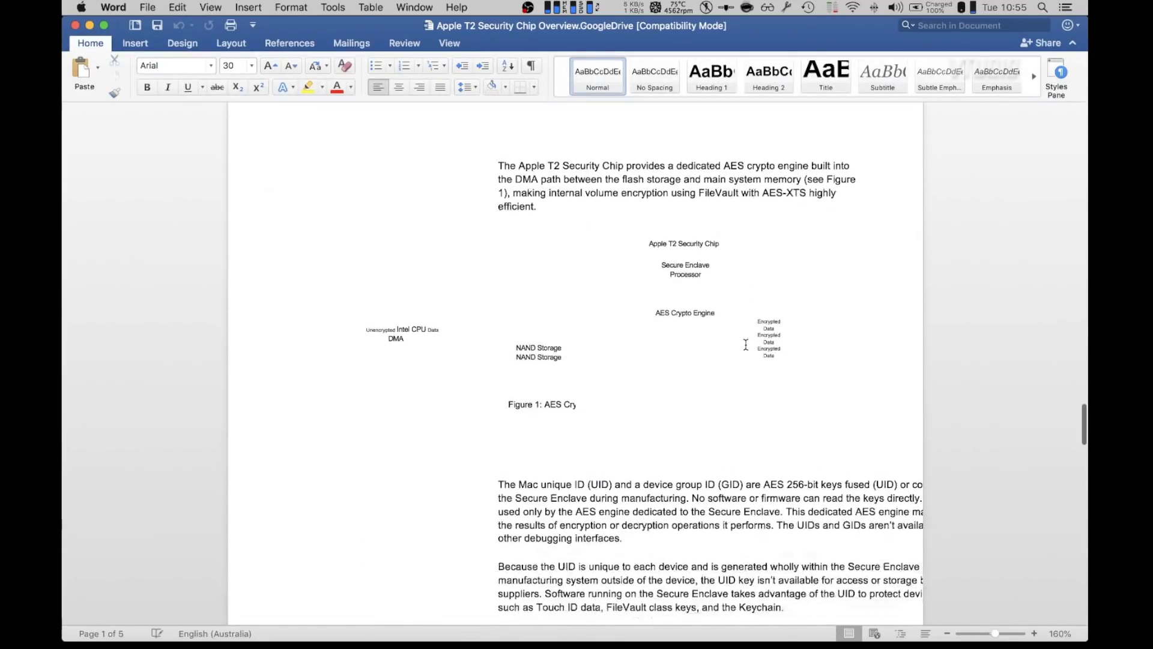
click(593, 252)
click(537, 249)
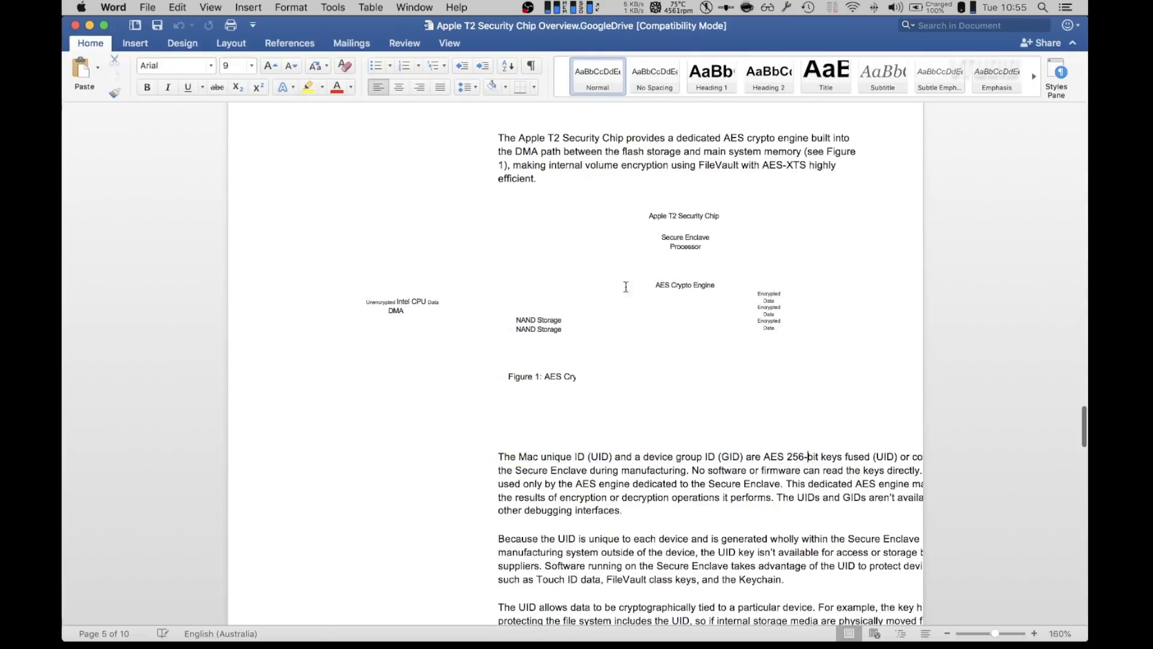
Step: Compare with the PDFelement-converted document's figure, then return to the PDF's desktop
click(416, 8)
click(420, 9)
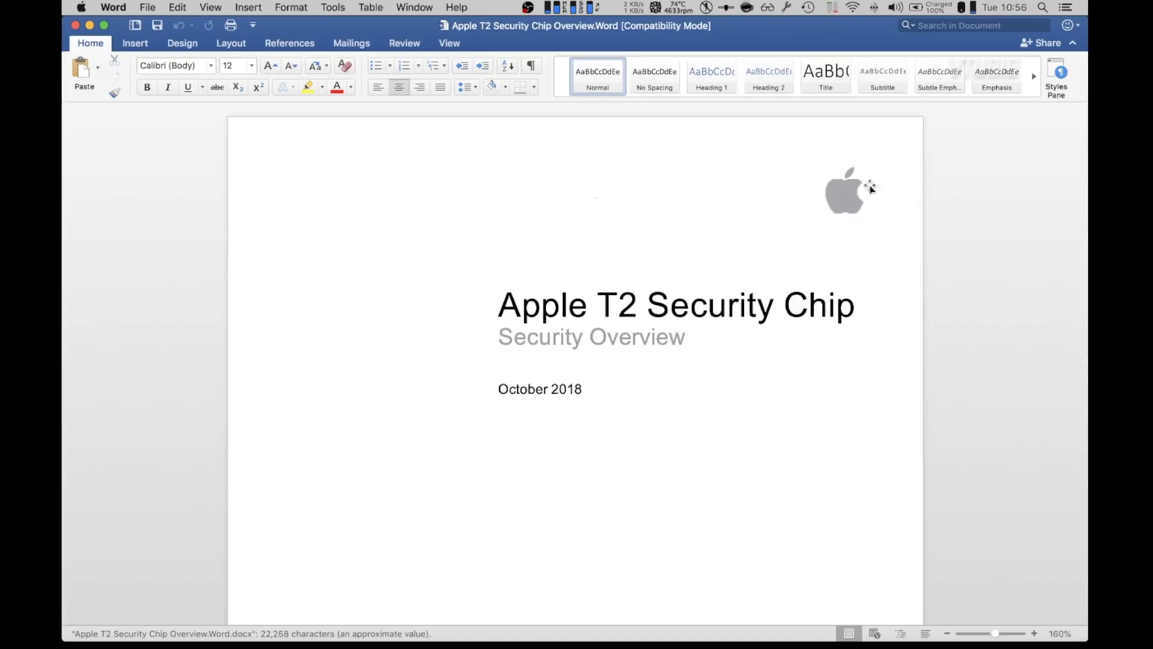
scroll(790, 268, down, 20)
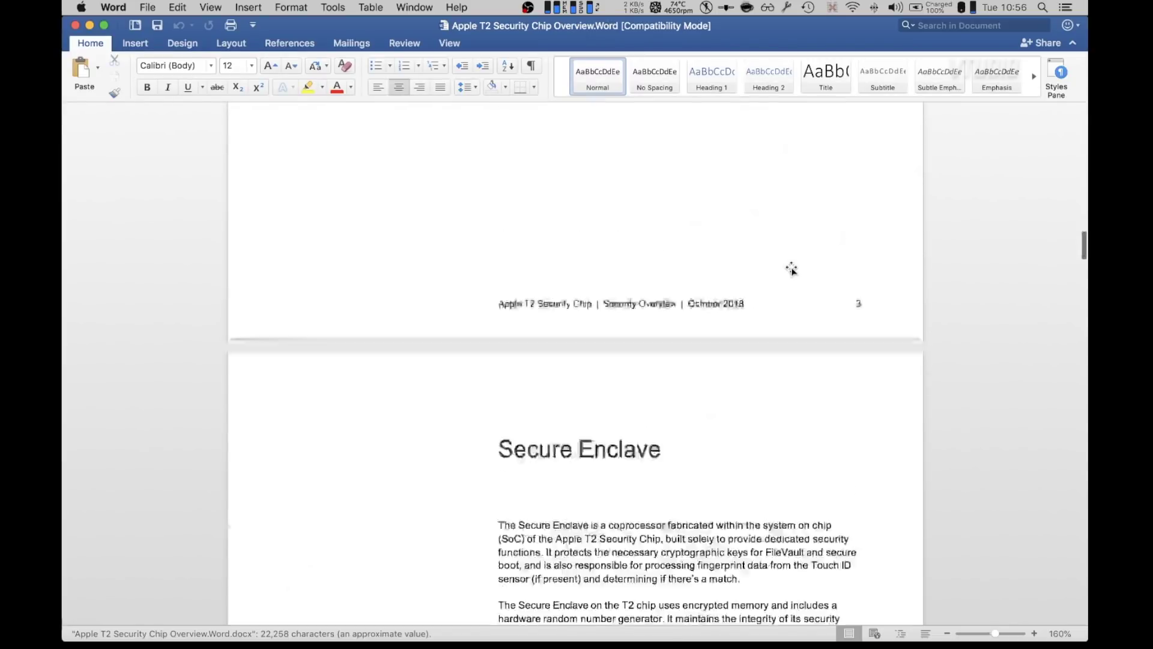
scroll(791, 268, down, 20)
scroll(791, 268, up, 5)
scroll(791, 269, up, 3)
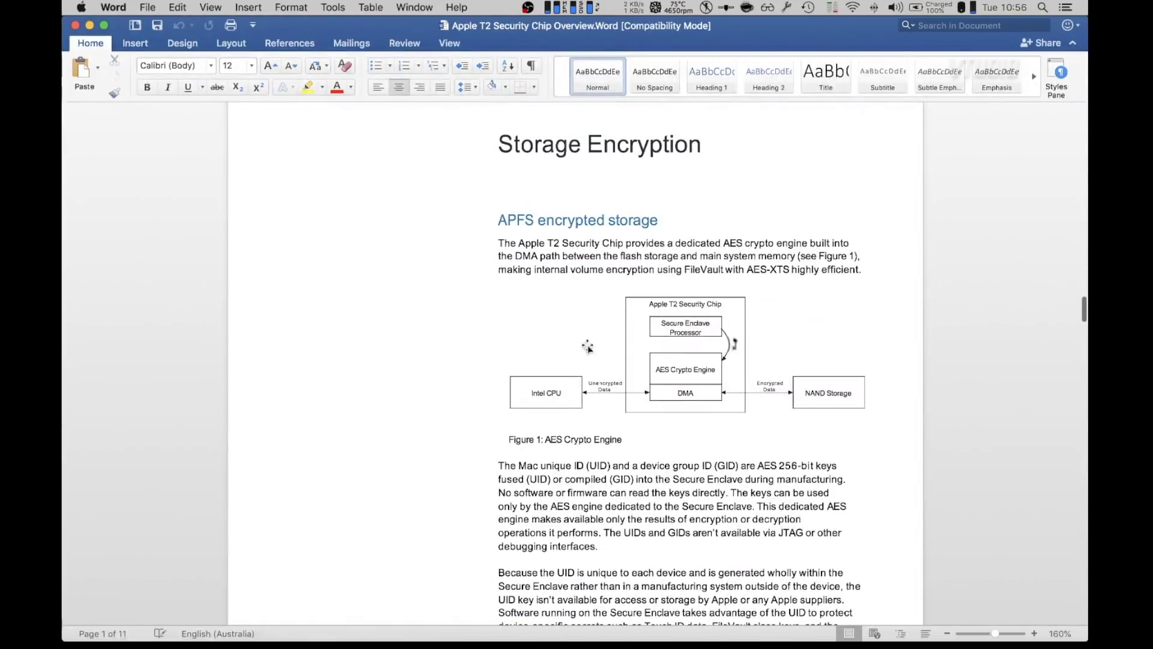
click(424, 9)
click(452, 128)
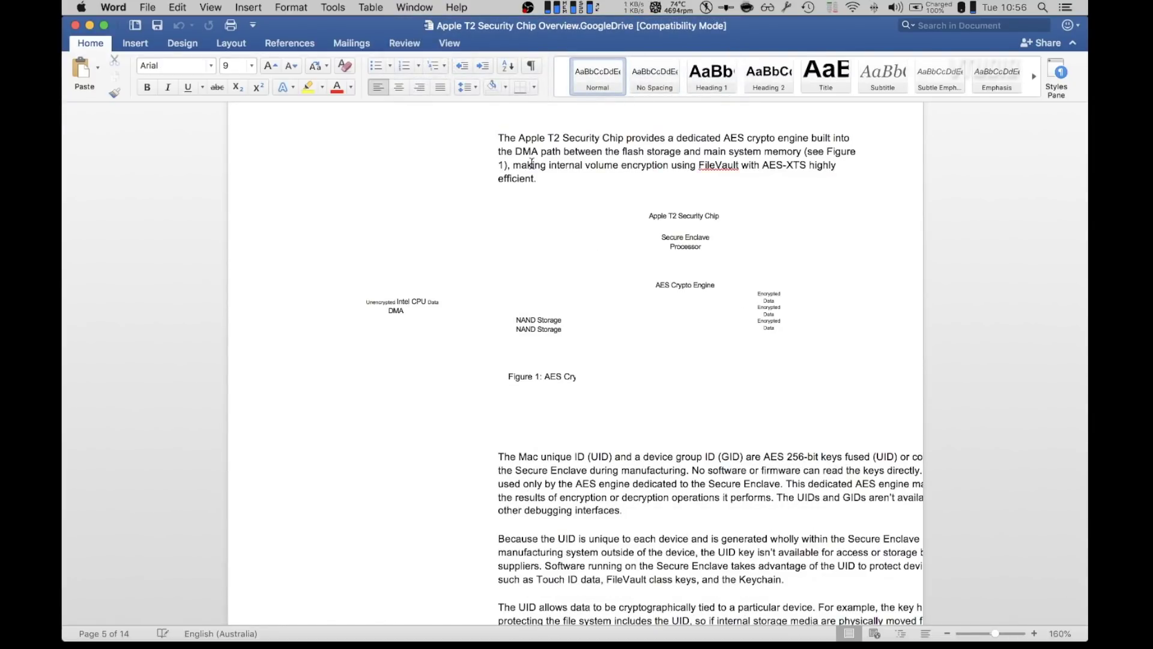
key(ctrl+Right)
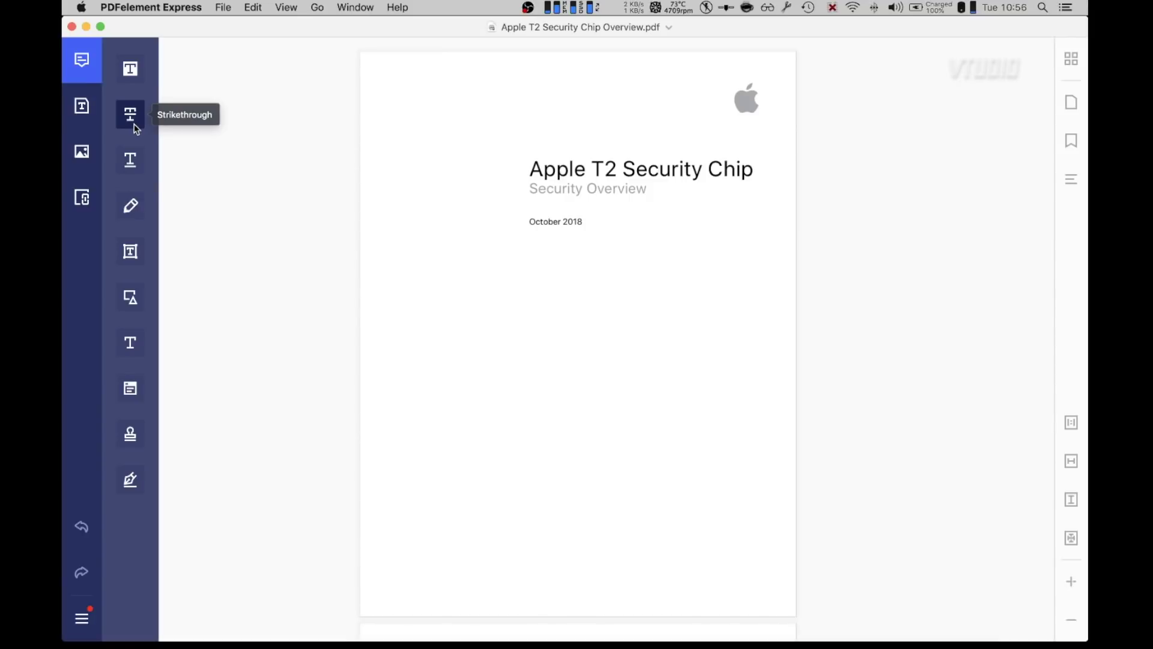
Step: Draw a rectangle below the cover date and try the text and image editing tools
click(133, 297)
drag(448, 285, 714, 435)
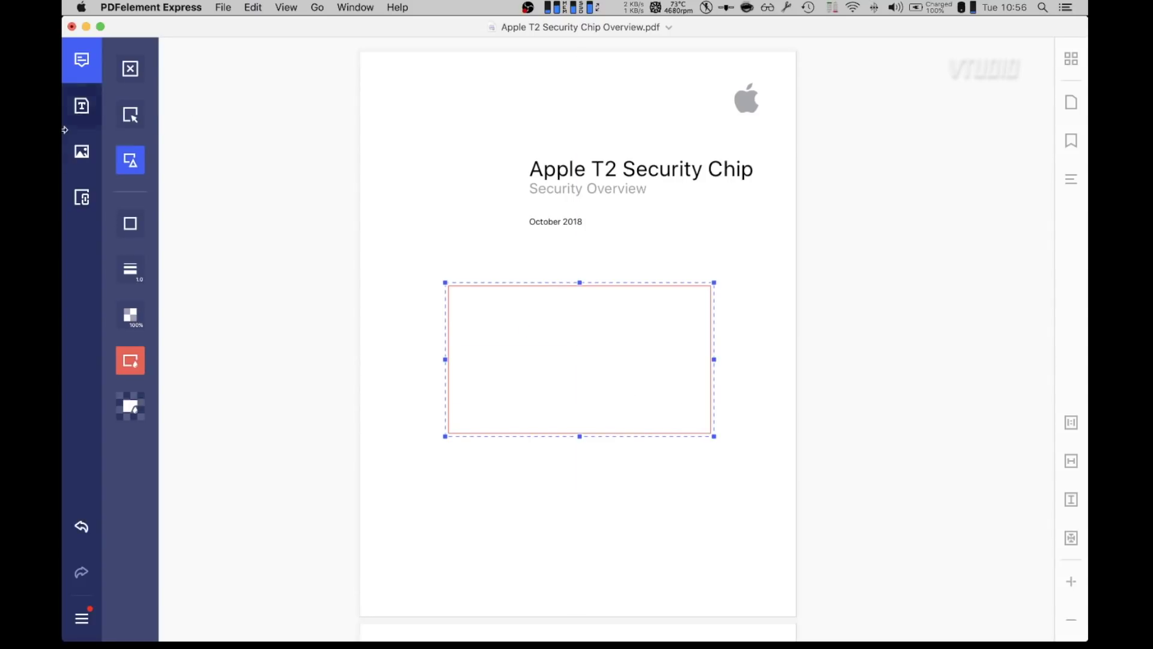
click(99, 123)
click(95, 157)
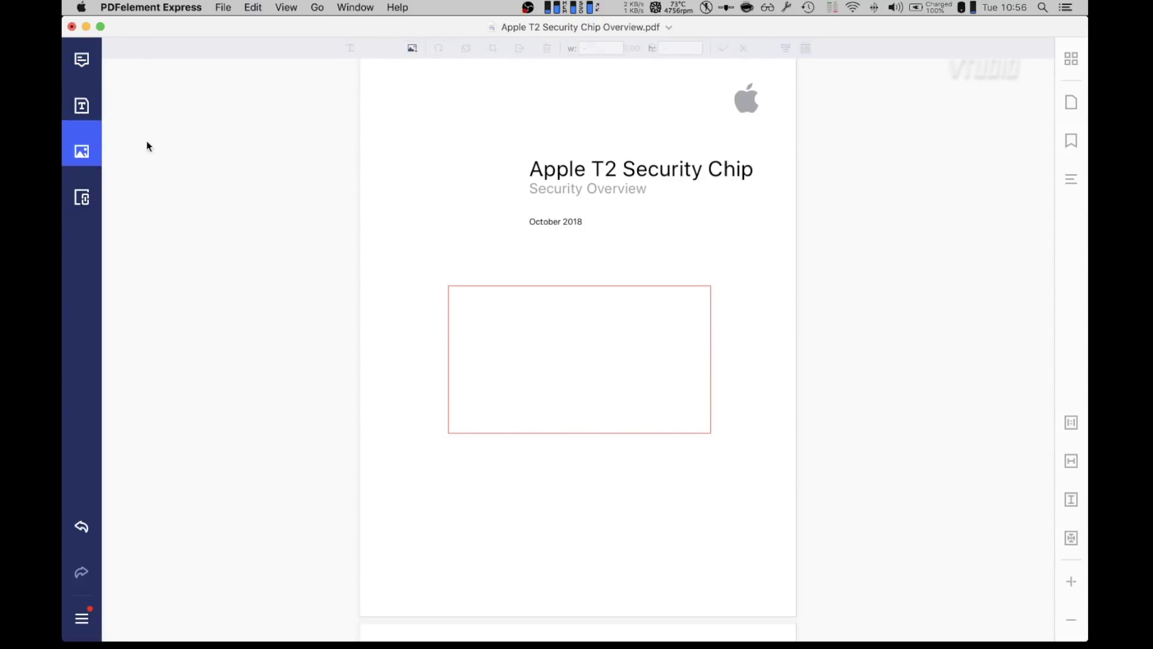
click(412, 48)
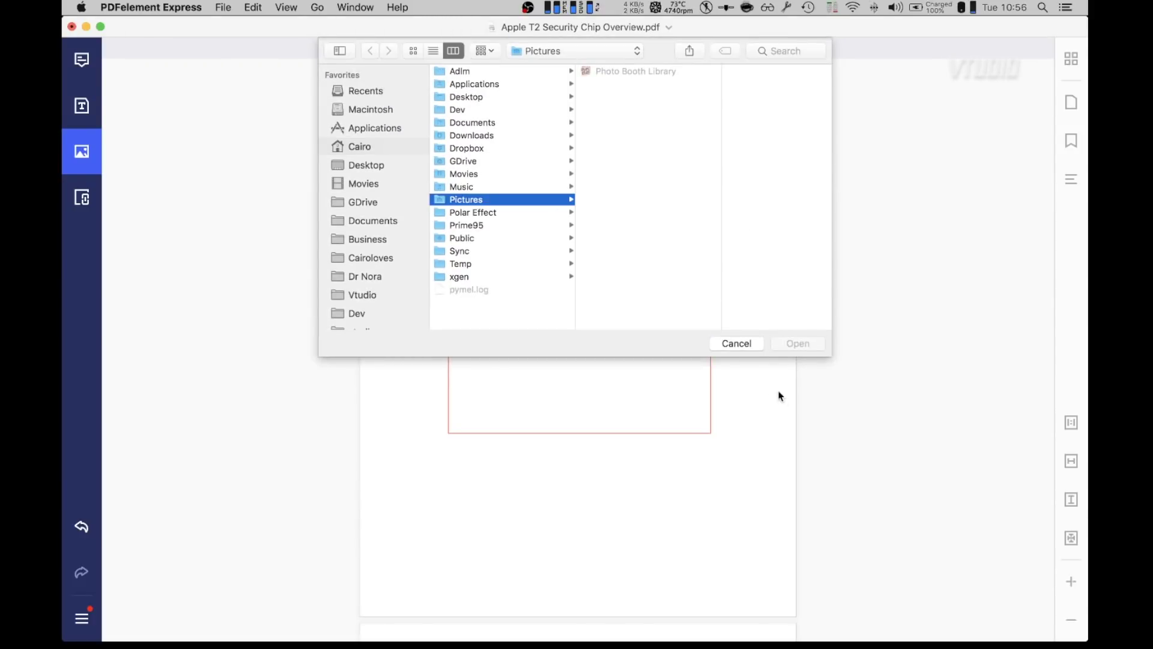
click(738, 344)
Step: Bring the Overview2 PDF window to the front
key(ctrl+Up)
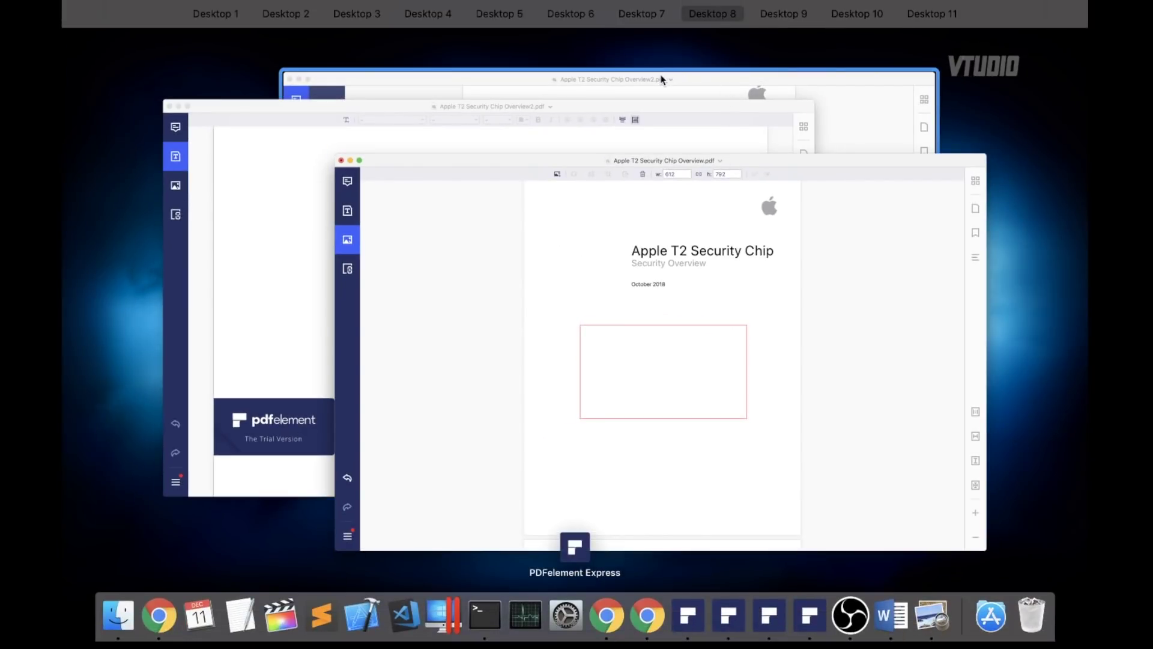
click(607, 118)
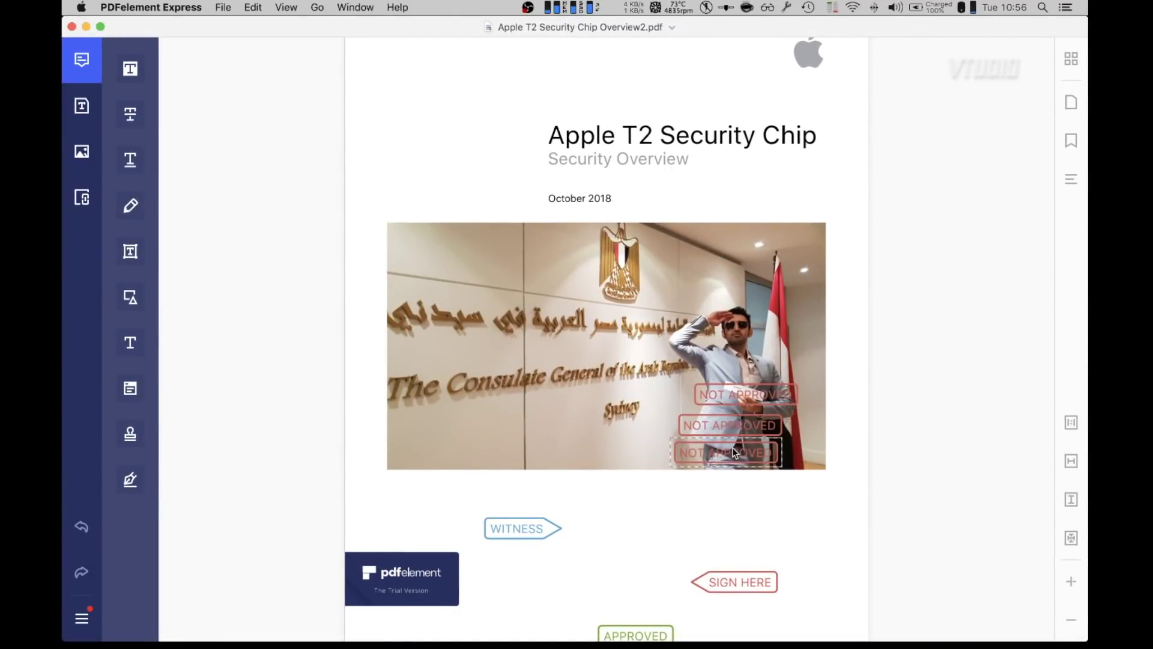
scroll(733, 452, down, 3)
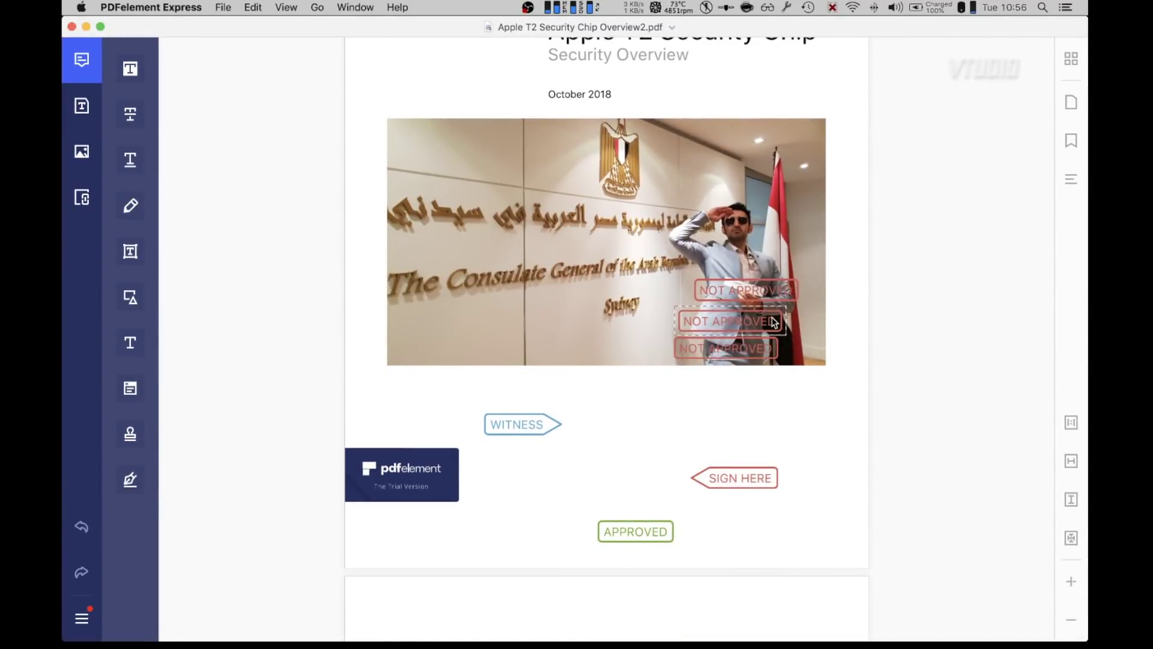
scroll(878, 314, up, 2)
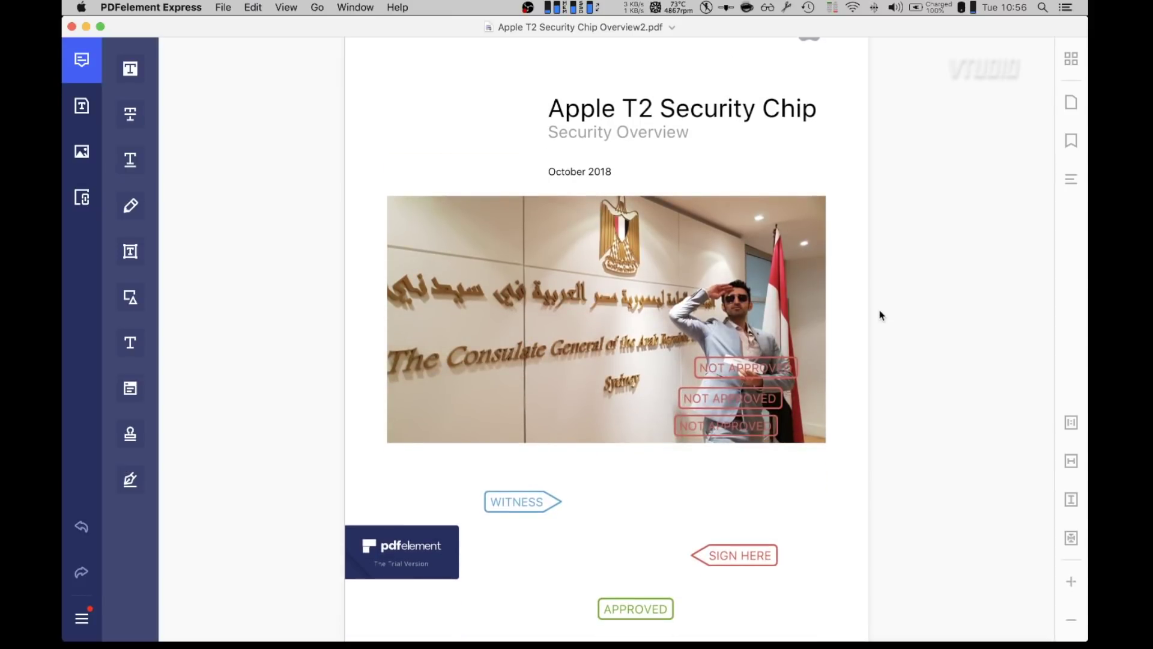
Step: Place the 'I am the best' signature just left of the SIGN HERE stamp
click(724, 559)
click(131, 480)
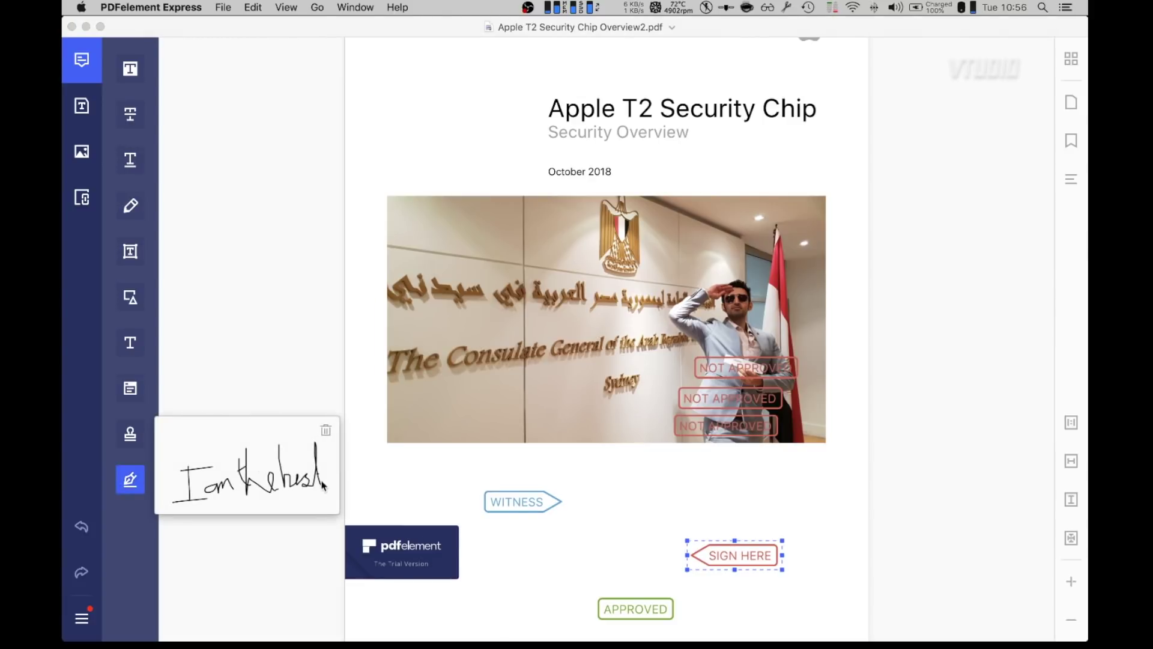
click(215, 487)
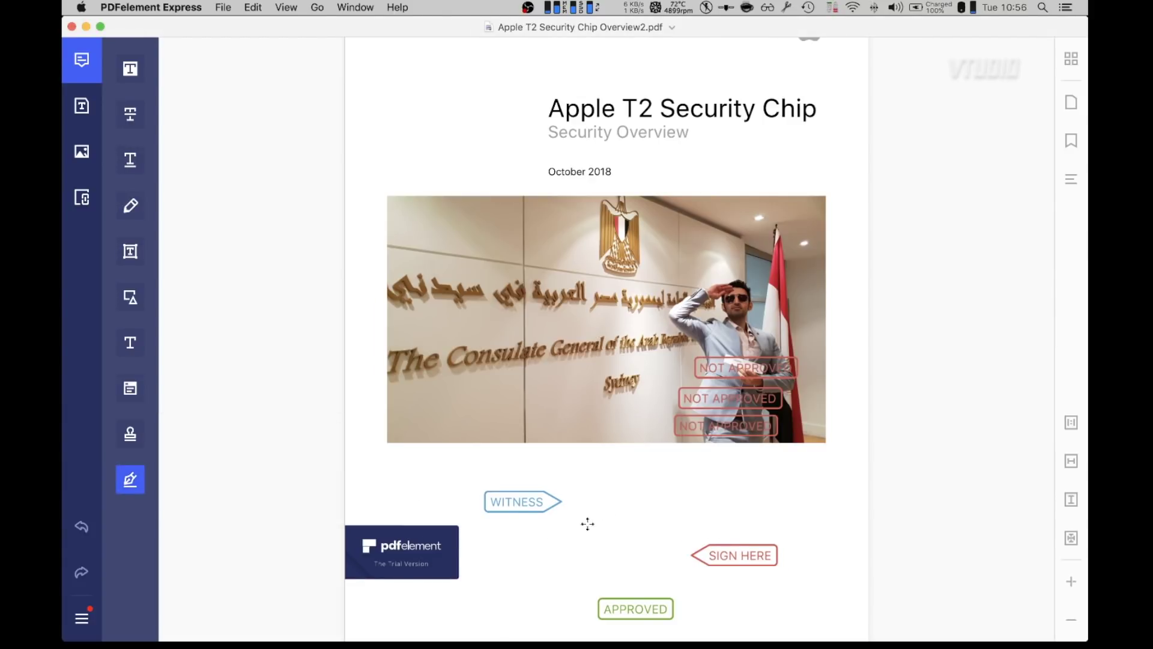
click(629, 556)
mouse_move(630, 555)
mouse_down()
mouse_move(589, 556)
mouse_move(601, 556)
mouse_up()
scroll(911, 366, down, 20)
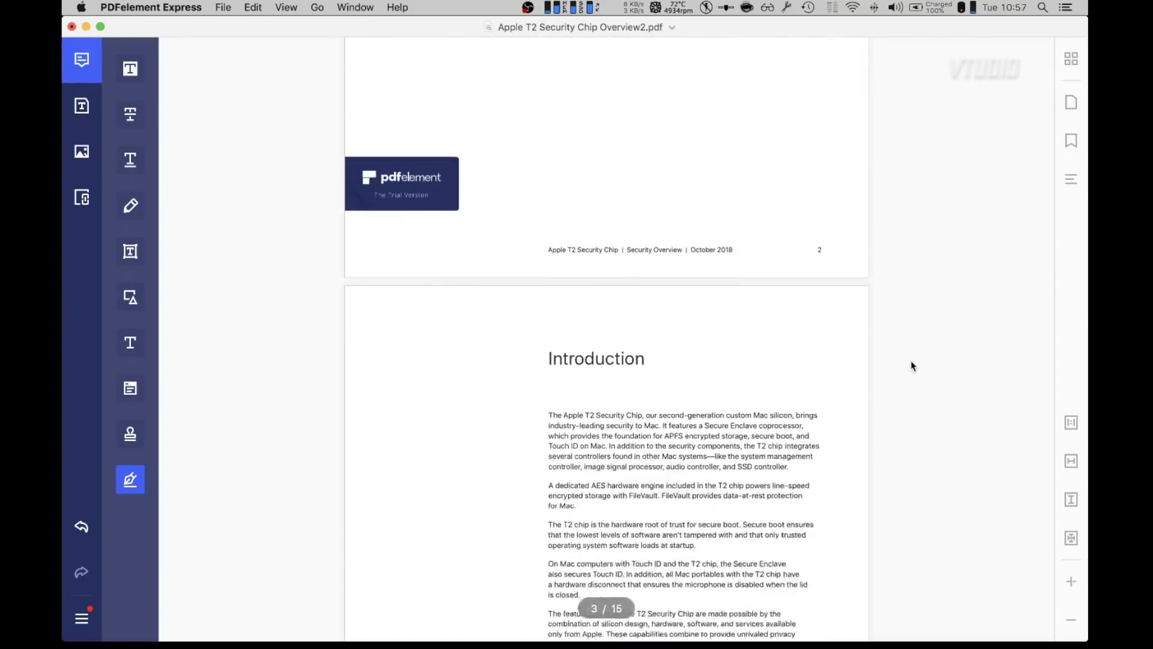
scroll(911, 366, up, 15)
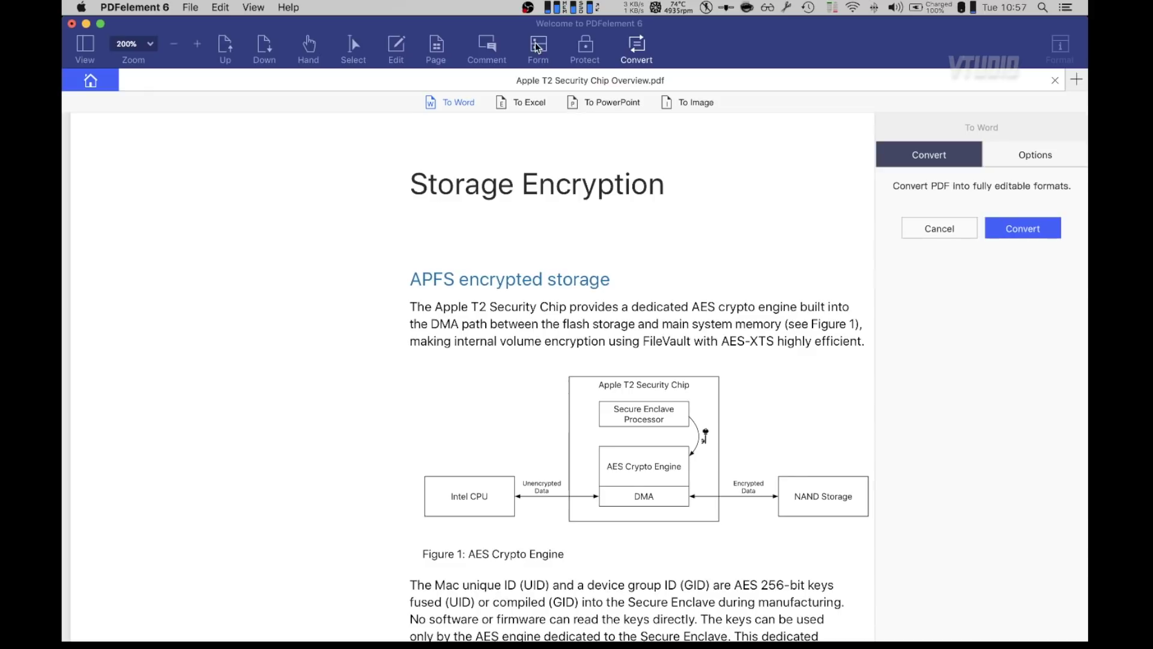
Step: Zoom to 120% and add a dropdown field below the date named 'Are you the best?'
scroll(624, 178, up, 20)
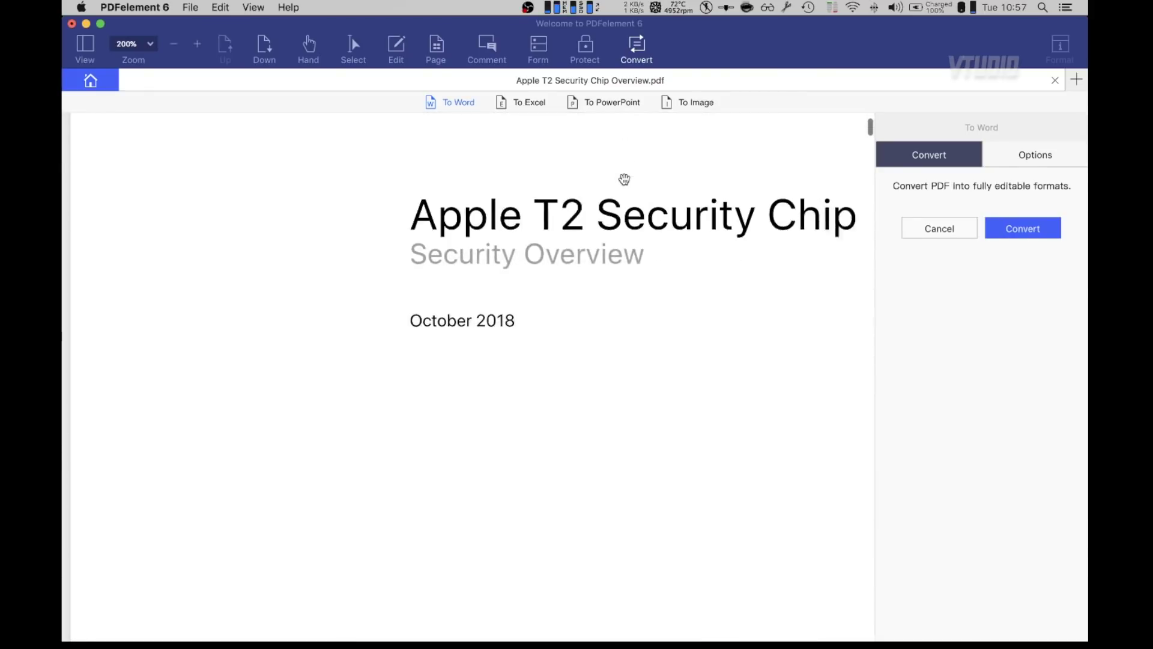
scroll(624, 178, down, 3)
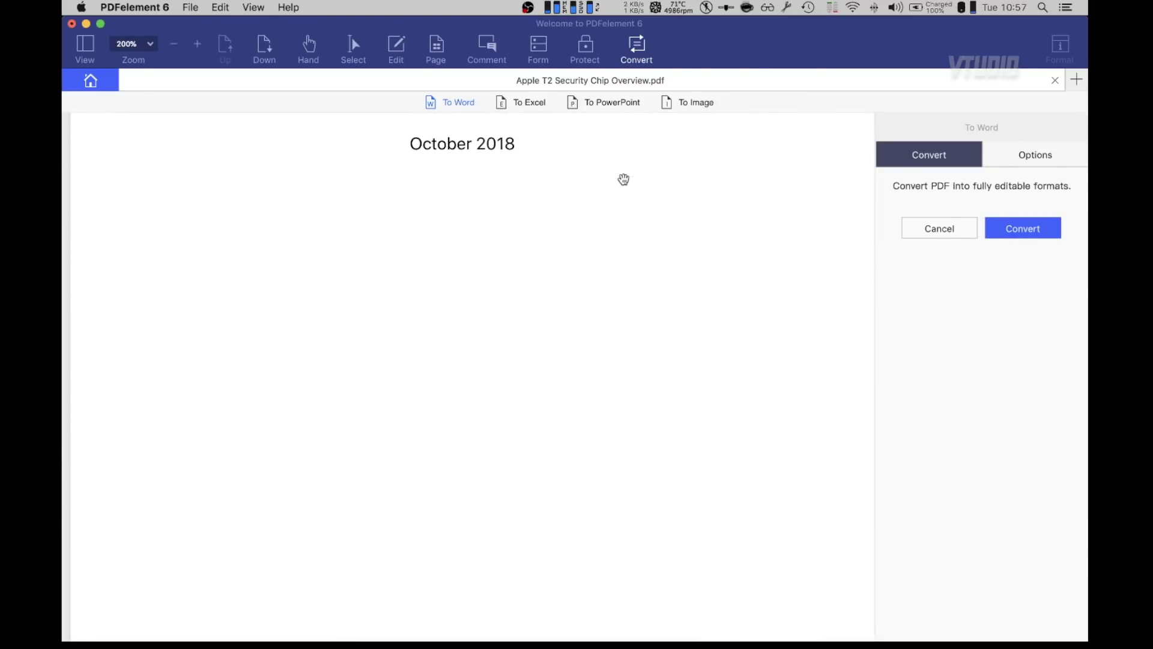
click(173, 44)
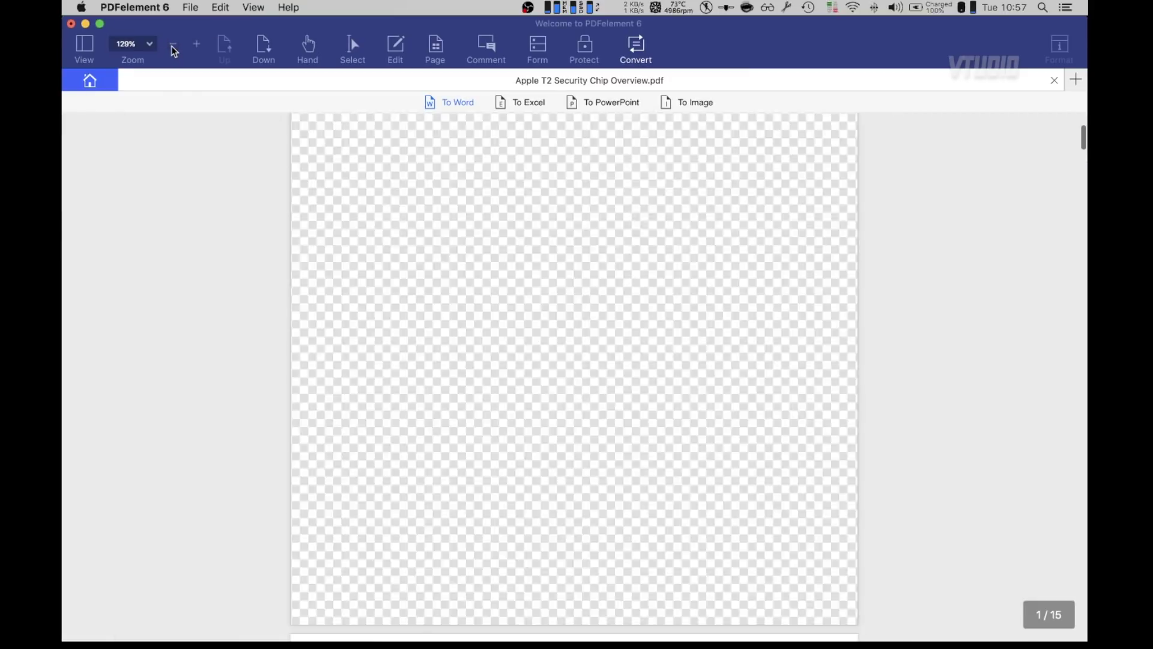
scroll(670, 170, up, 3)
click(546, 41)
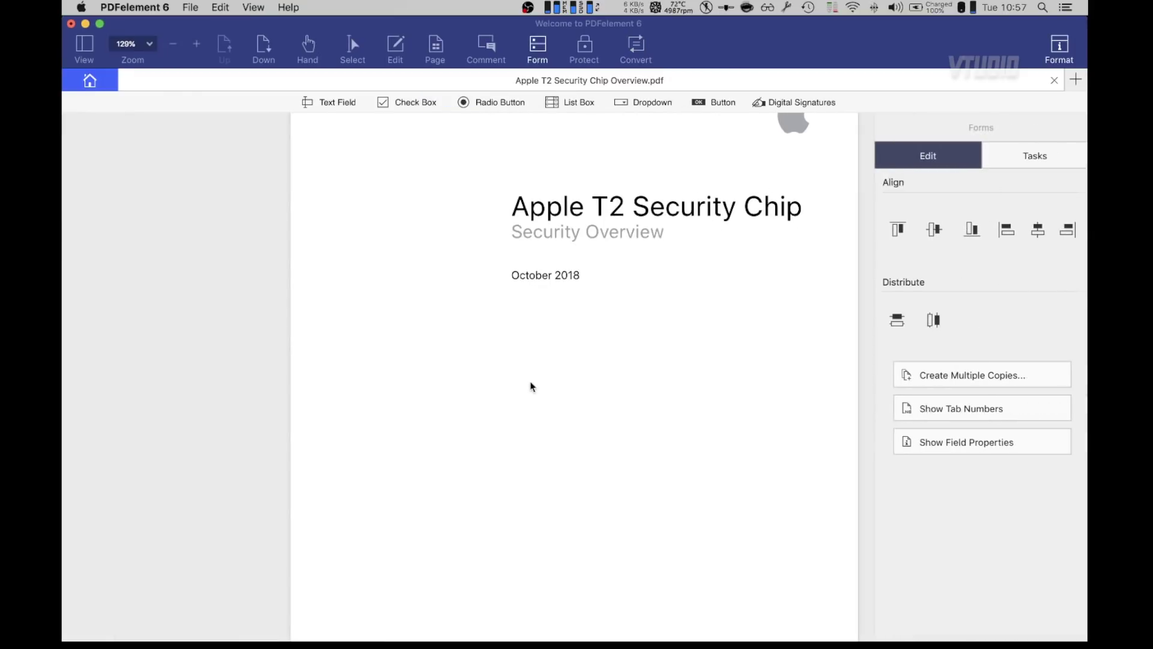
click(637, 103)
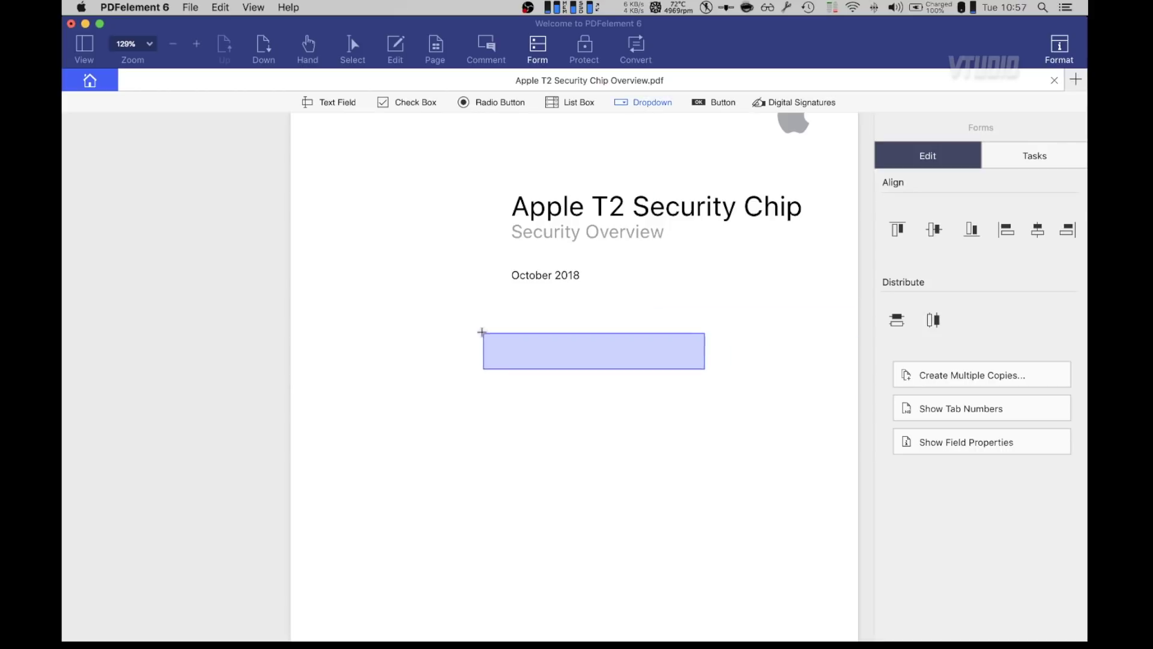
click(484, 334)
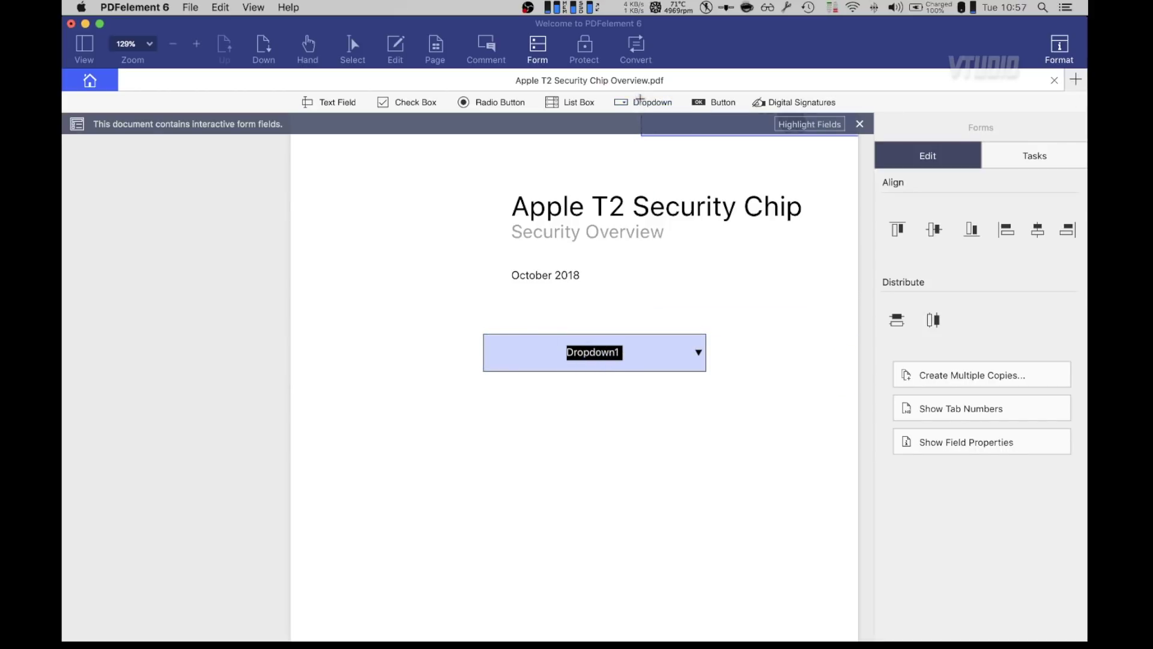
double_click(634, 361)
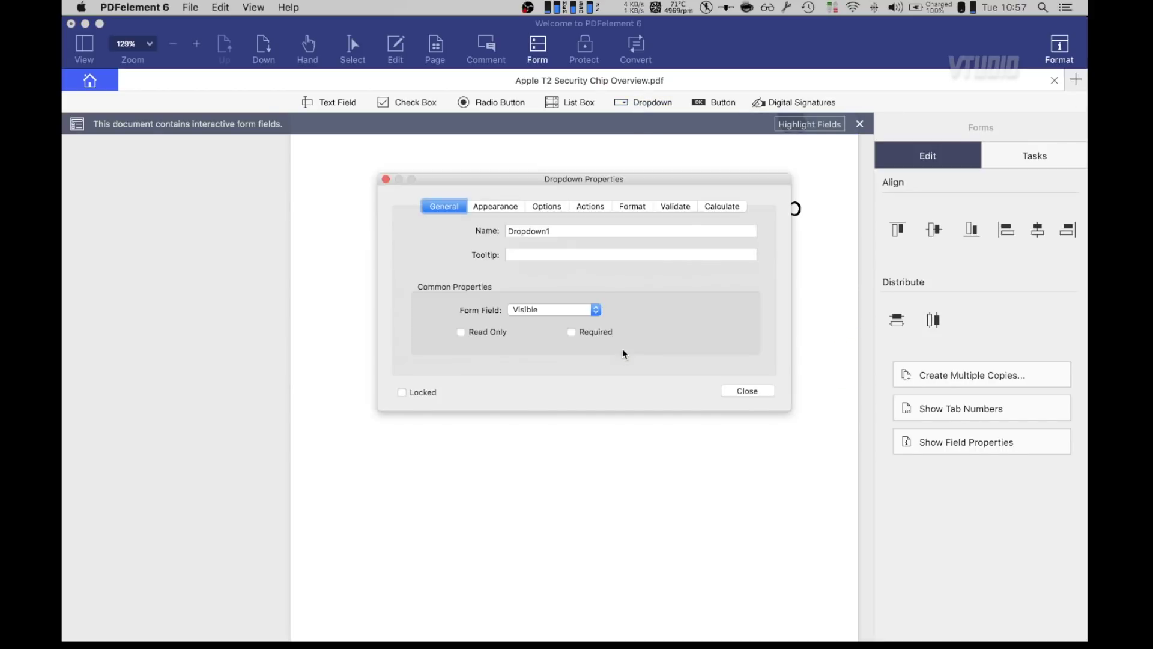
double_click(564, 232)
text(Are you the best?)
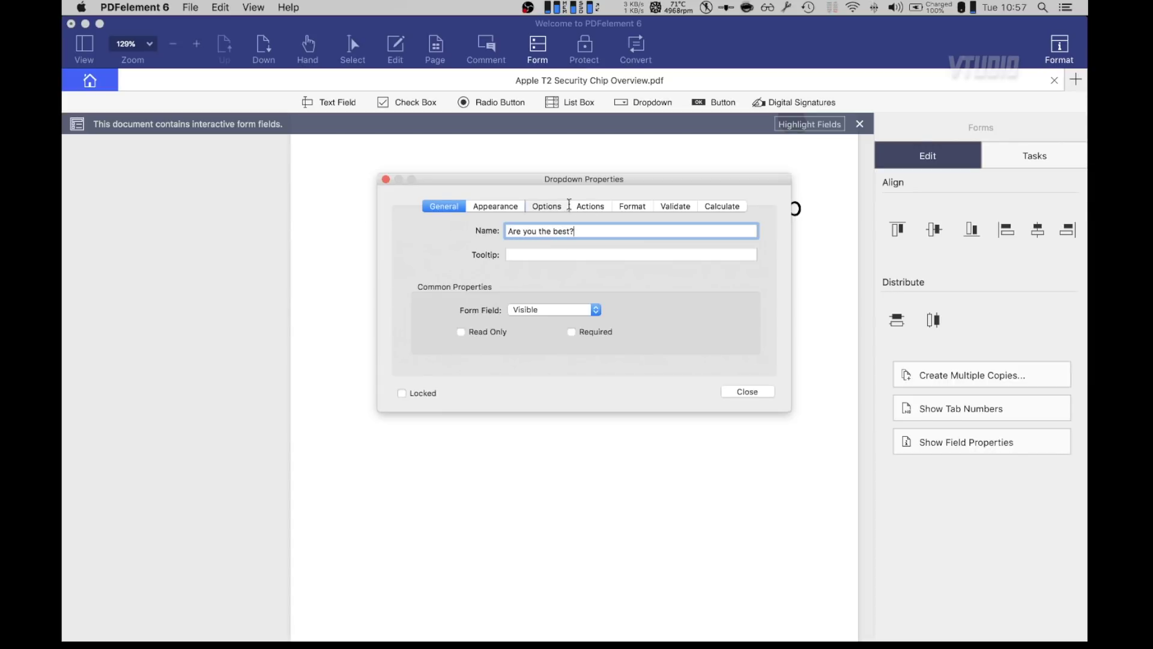
Step: Give the dropdown the choices Yes, No and Maybe, then close its properties
click(591, 206)
click(557, 208)
click(564, 228)
text(I)
text(es)
click(730, 227)
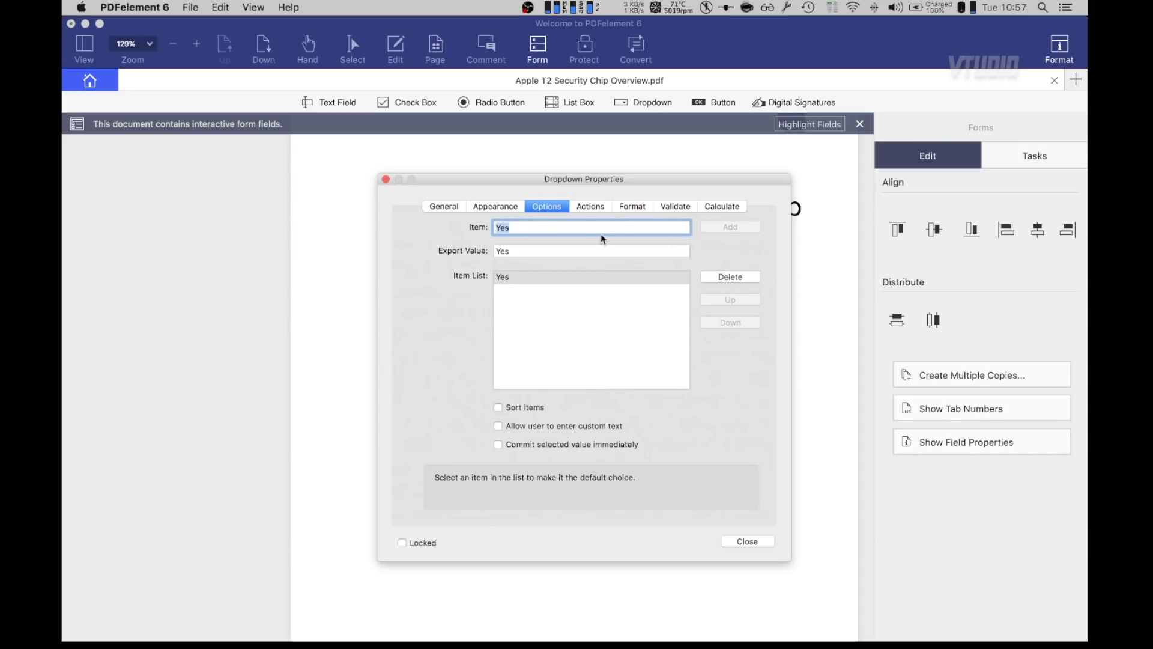
text(No)
click(720, 228)
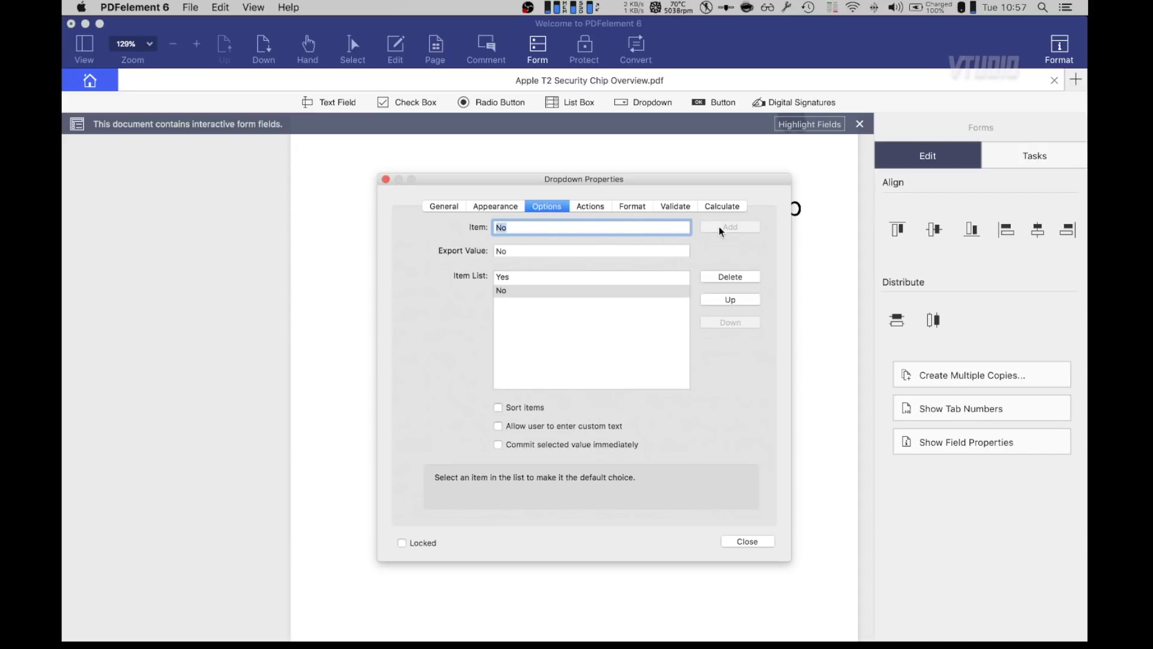
text(Maybe)
click(738, 227)
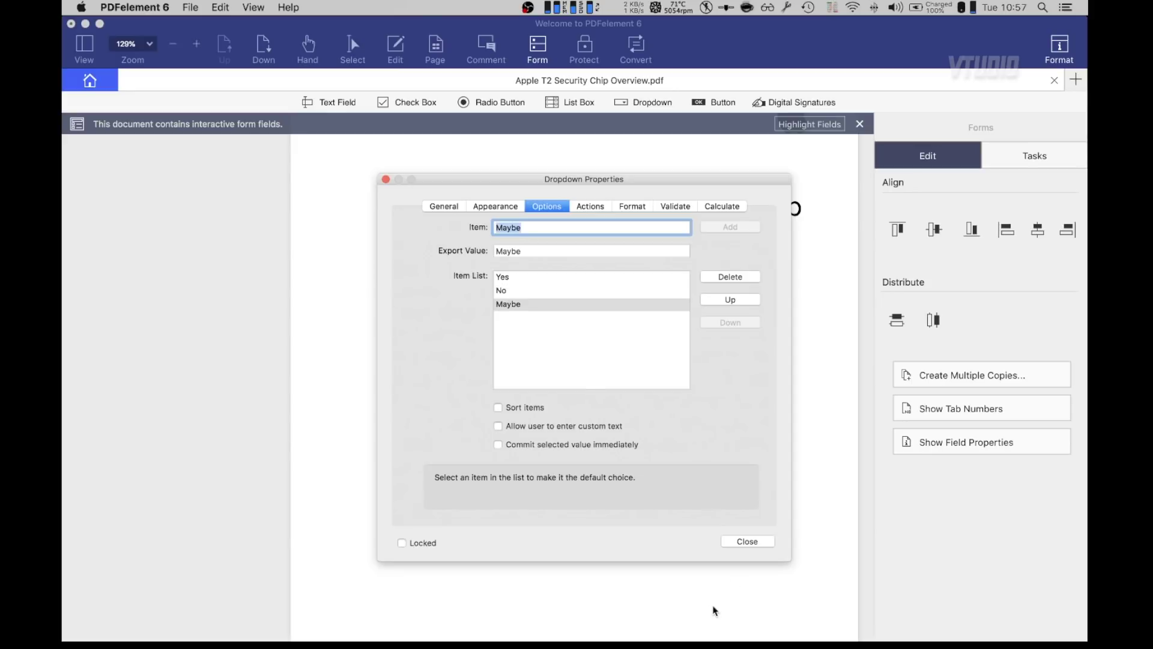
click(756, 542)
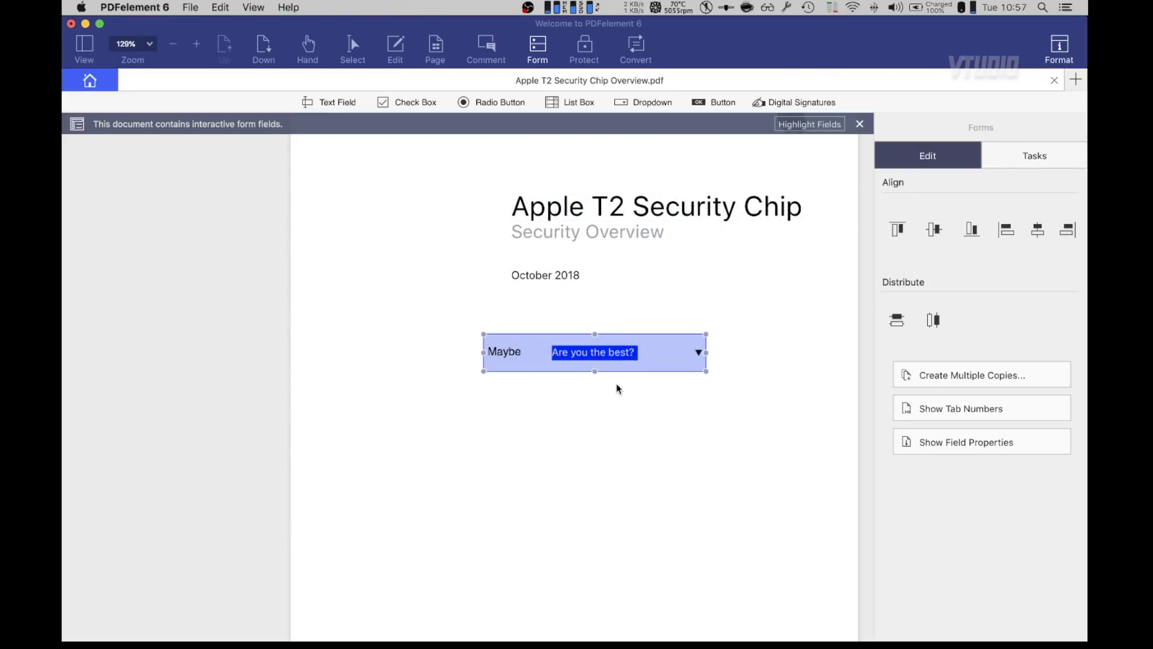
Step: Place a push button below the dropdown and name it YO
click(731, 106)
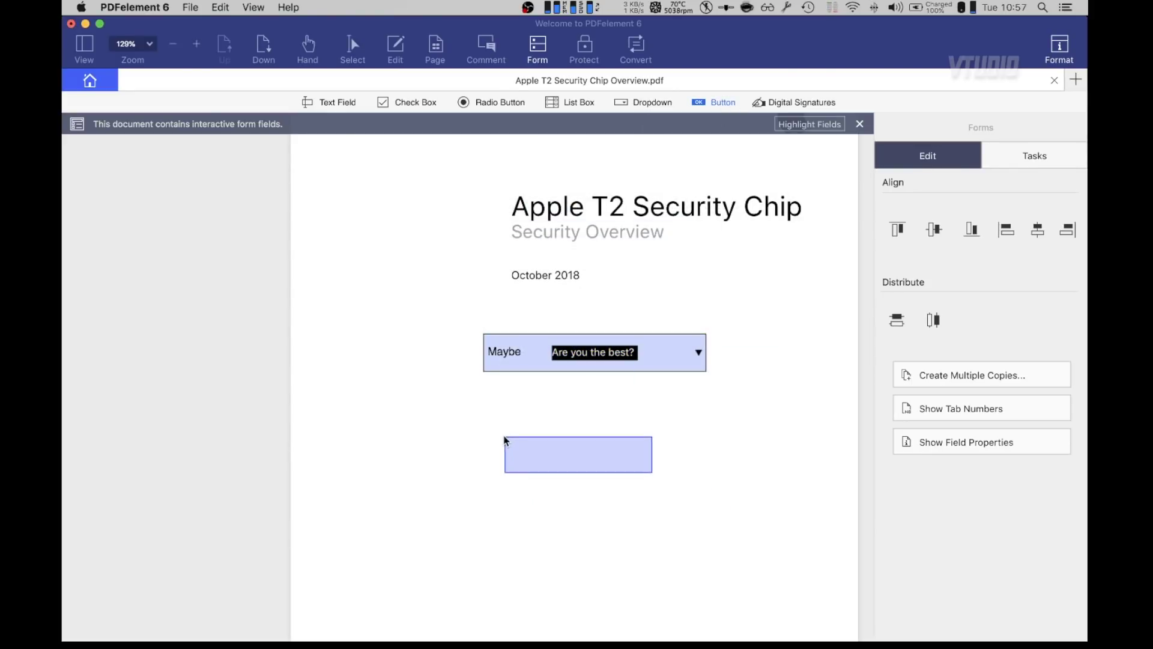
click(504, 429)
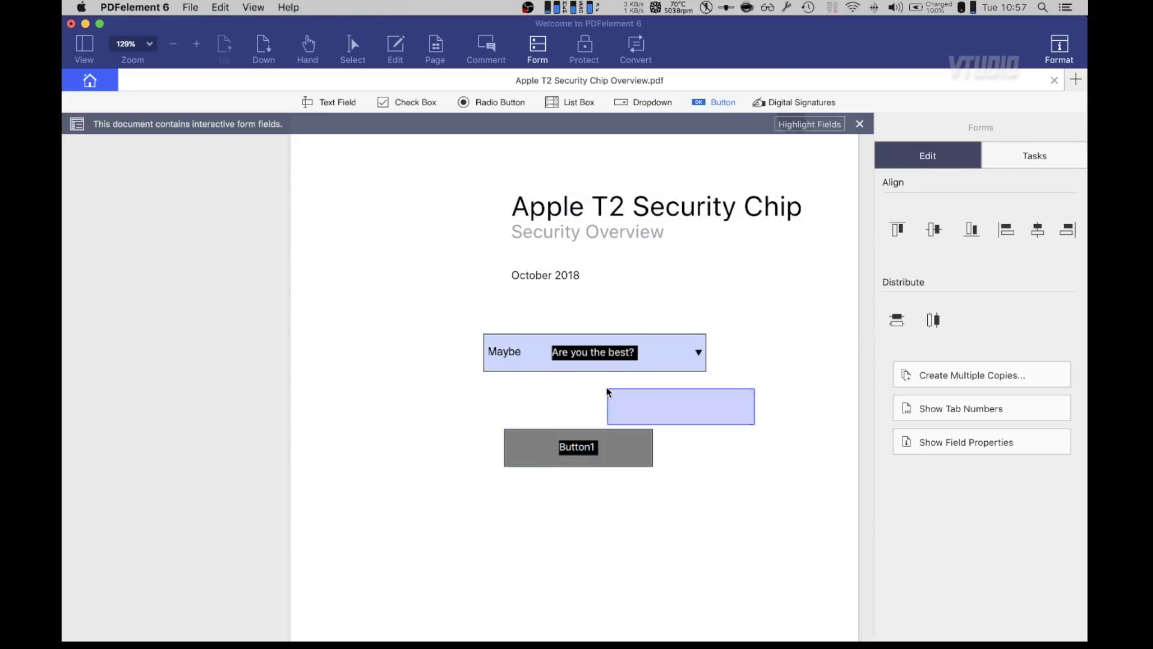
double_click(590, 445)
double_click(559, 231)
text(YO)
Step: Give the YO button an Open a web link action pointing to apple.com
click(640, 206)
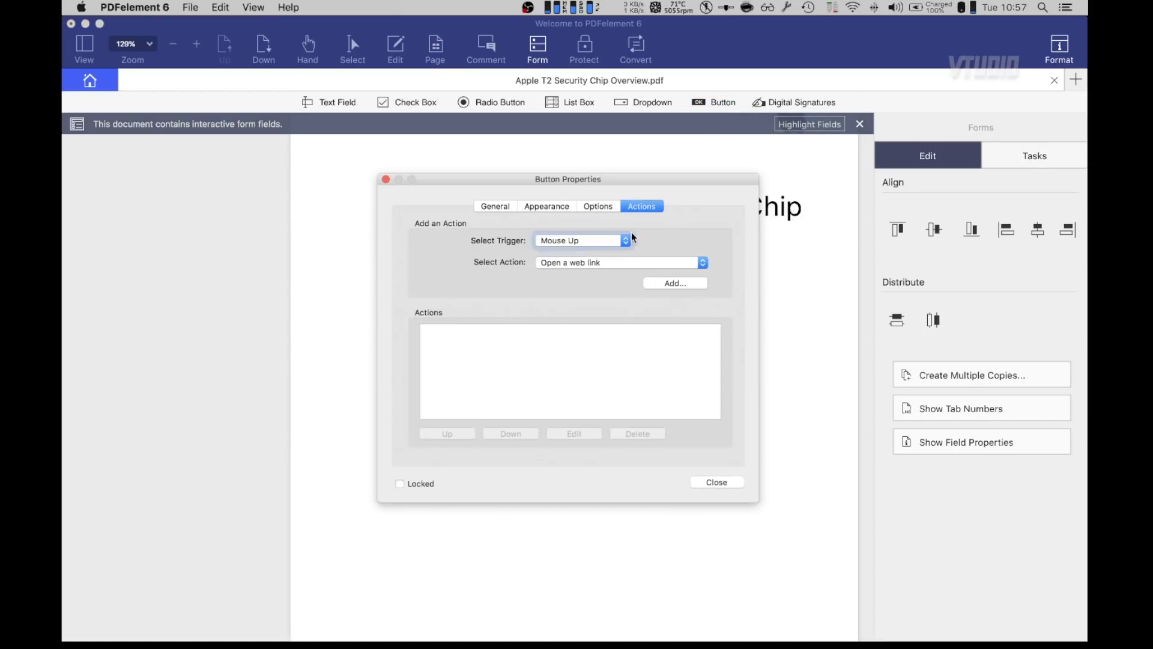
click(650, 282)
text(apple.com)
key(Return)
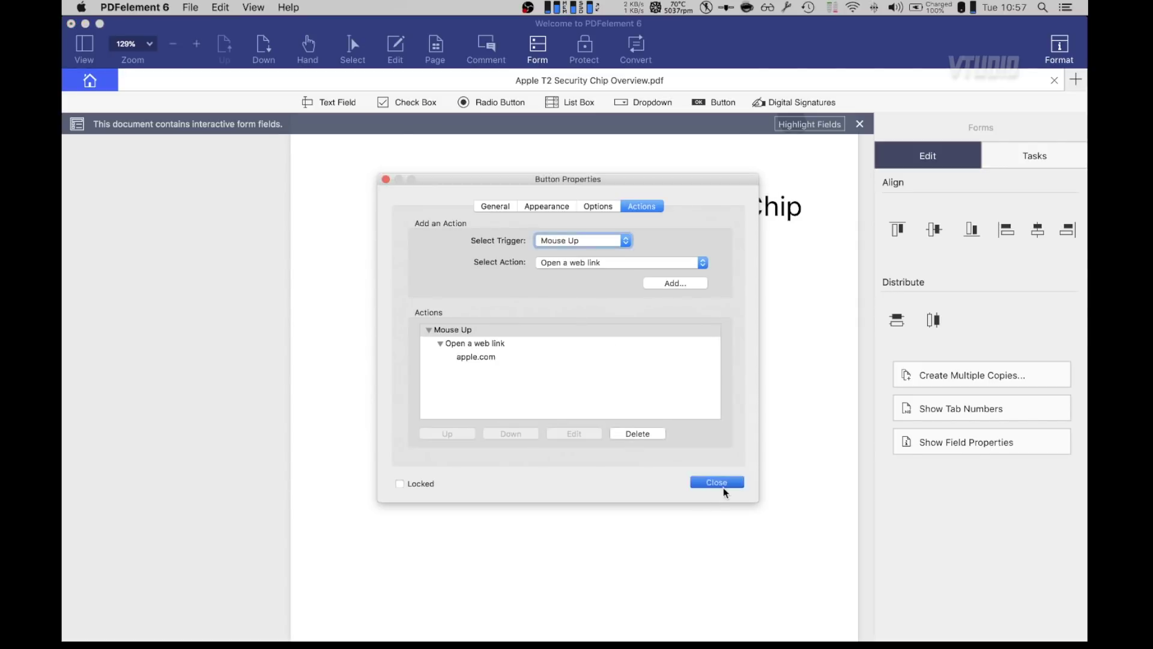
Step: Save with the trial watermark as Apple T2 Security Chip Overview2.pdf, overwriting the existing file
click(720, 483)
click(190, 7)
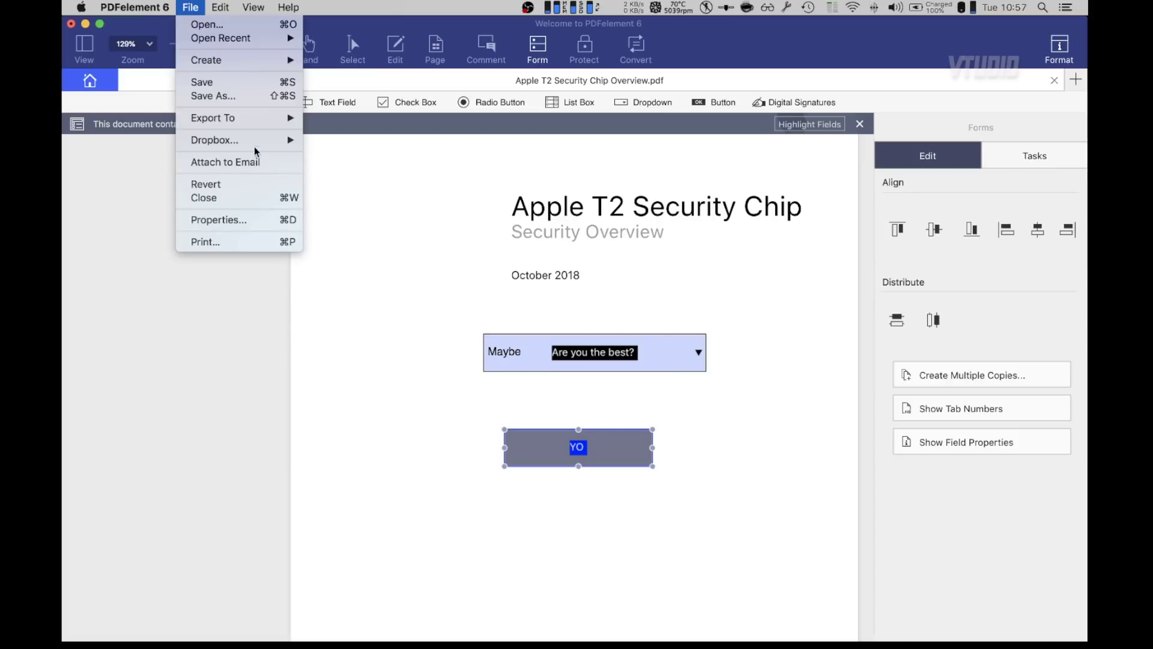
click(255, 96)
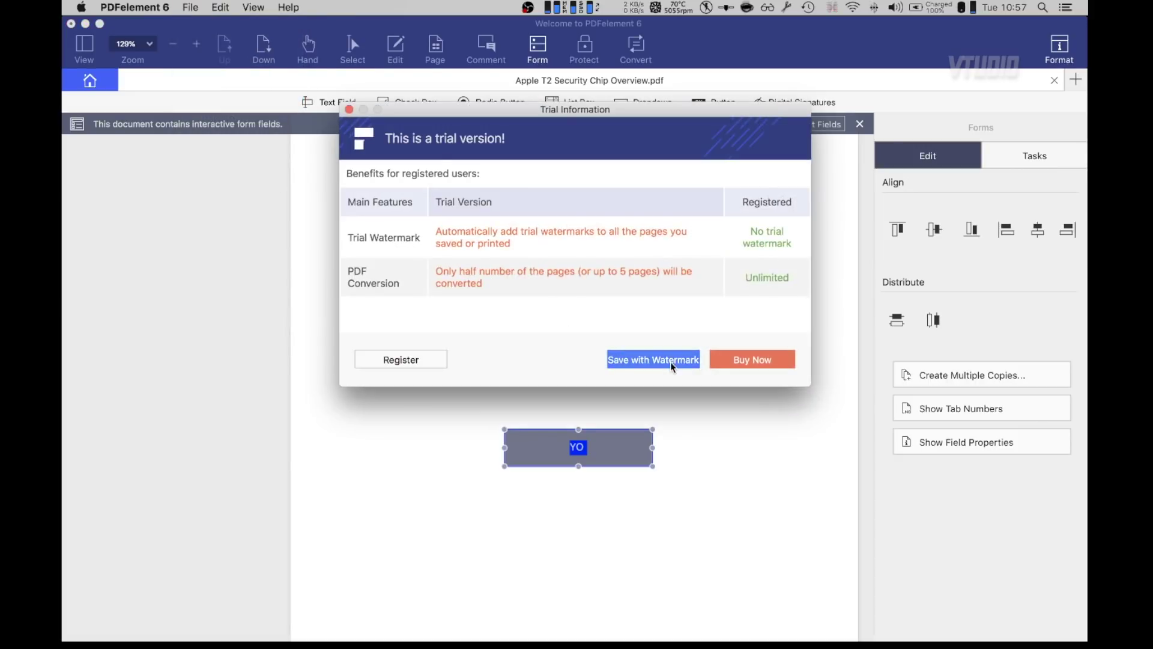
click(653, 359)
key(Right)
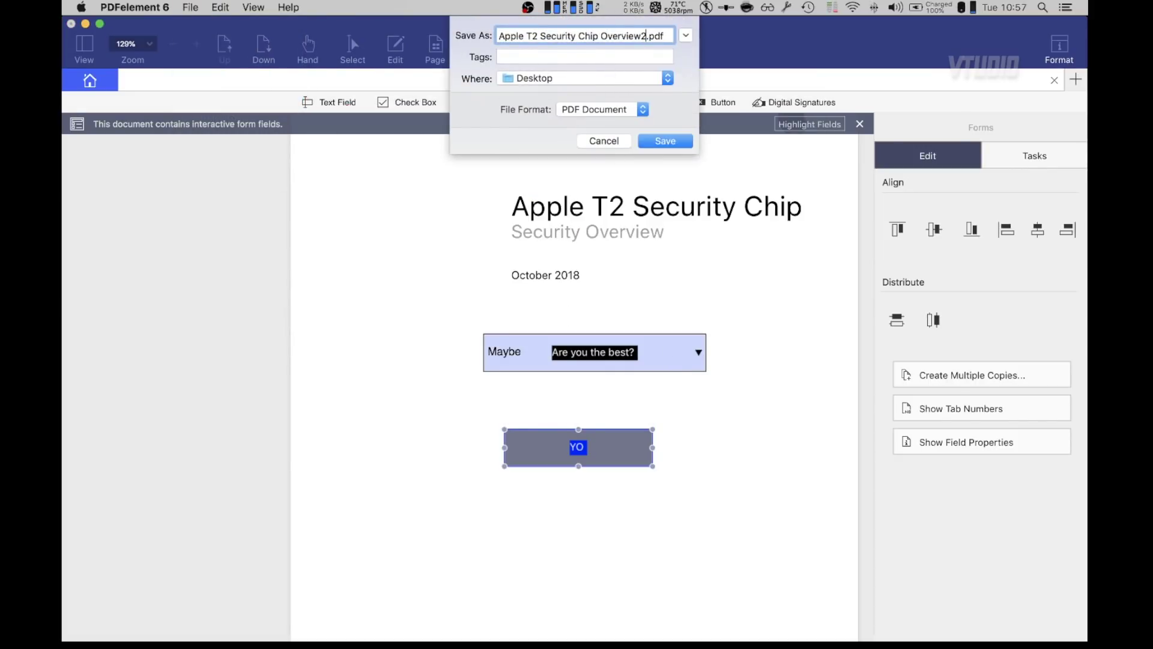
key(Return)
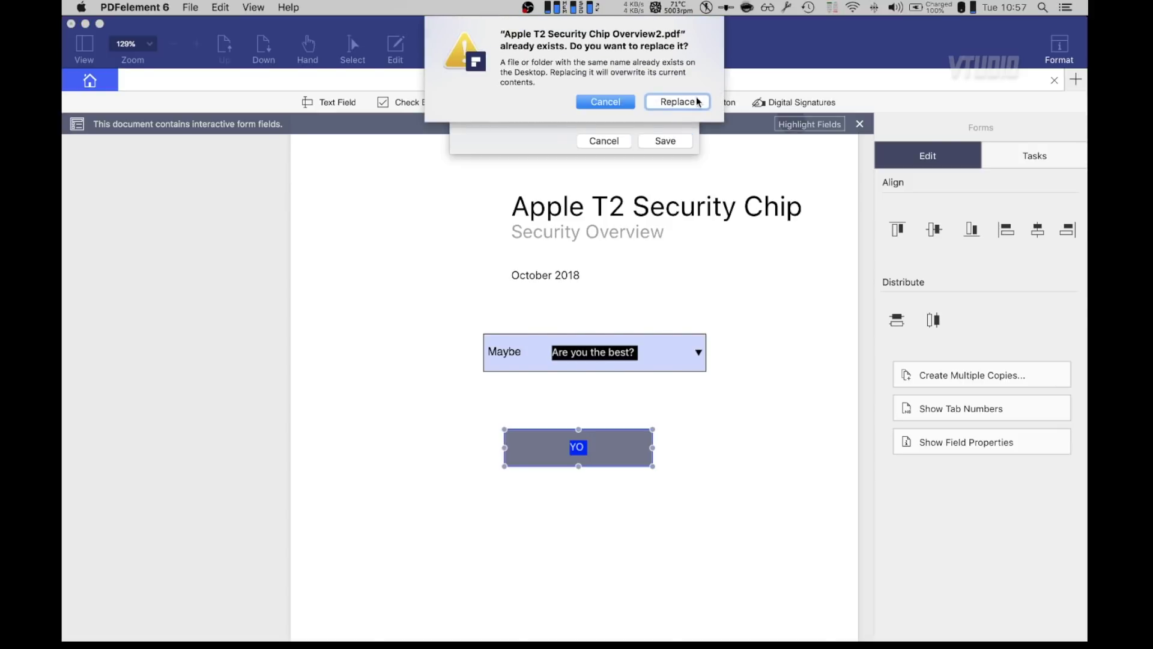
click(696, 101)
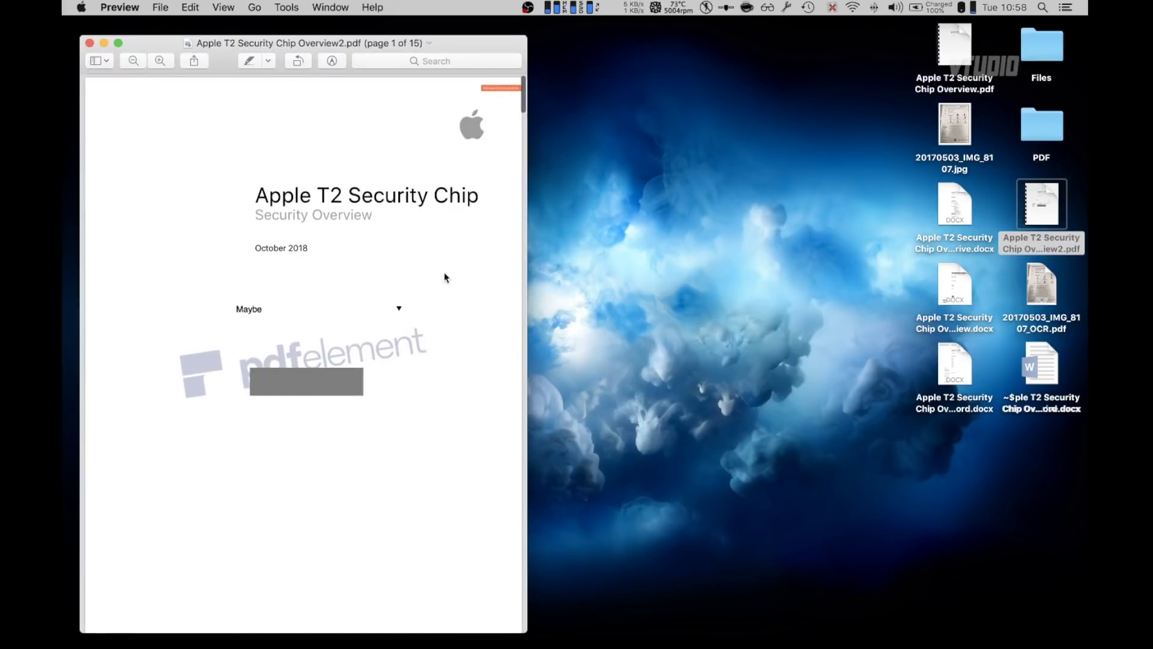
Step: In Preview, set the dropdown to No, then test the button's apple.com link and dismiss the alert
click(319, 300)
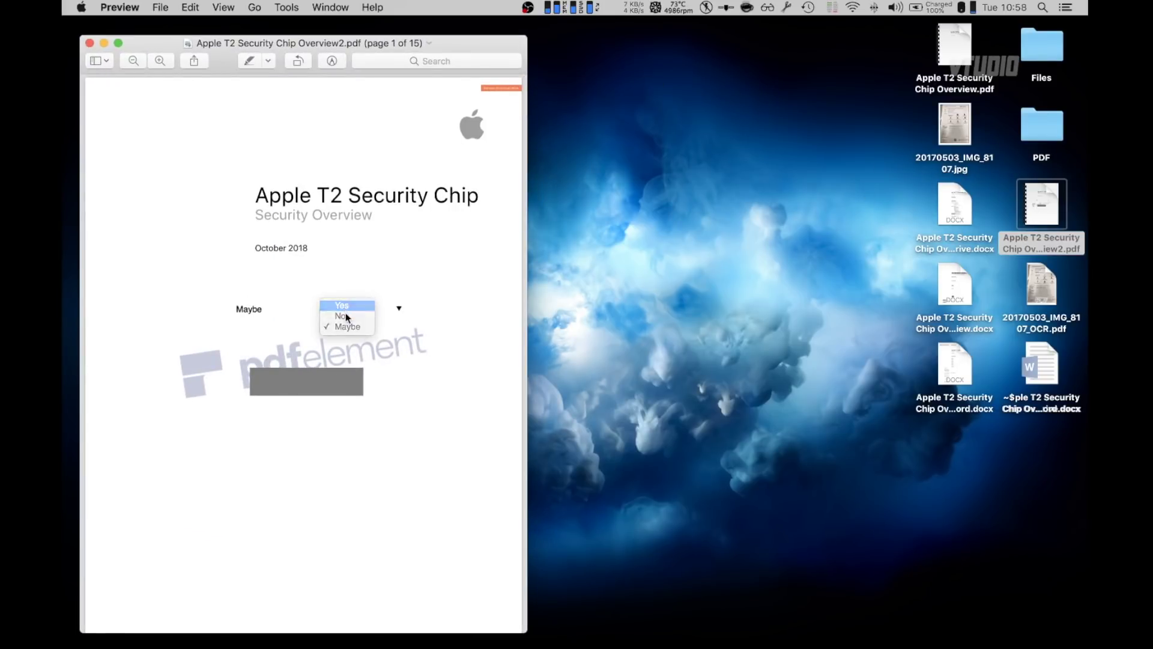
click(346, 316)
click(323, 384)
click(481, 233)
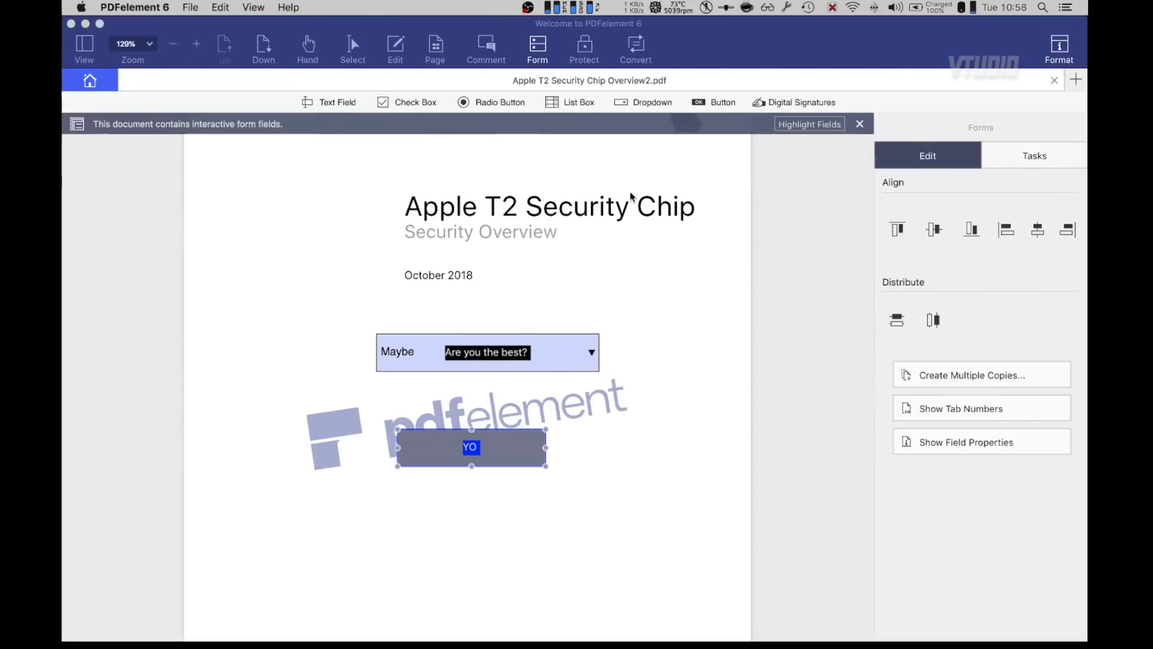
Step: Look through the Protect password options and the Convert options
click(591, 55)
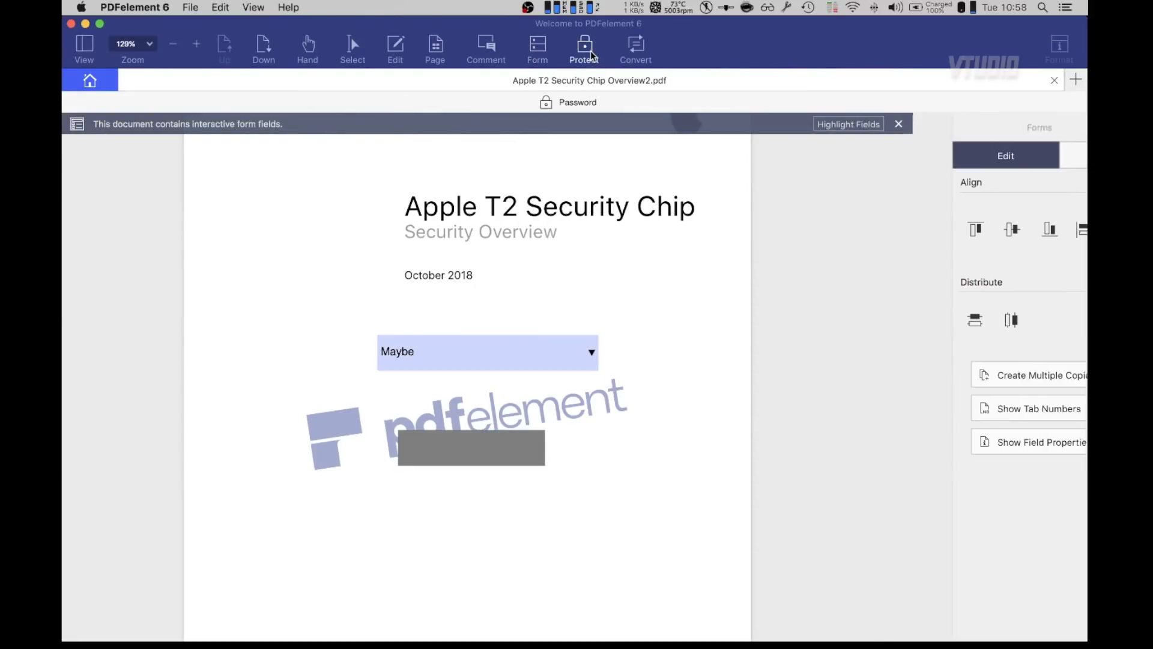
click(559, 103)
click(628, 51)
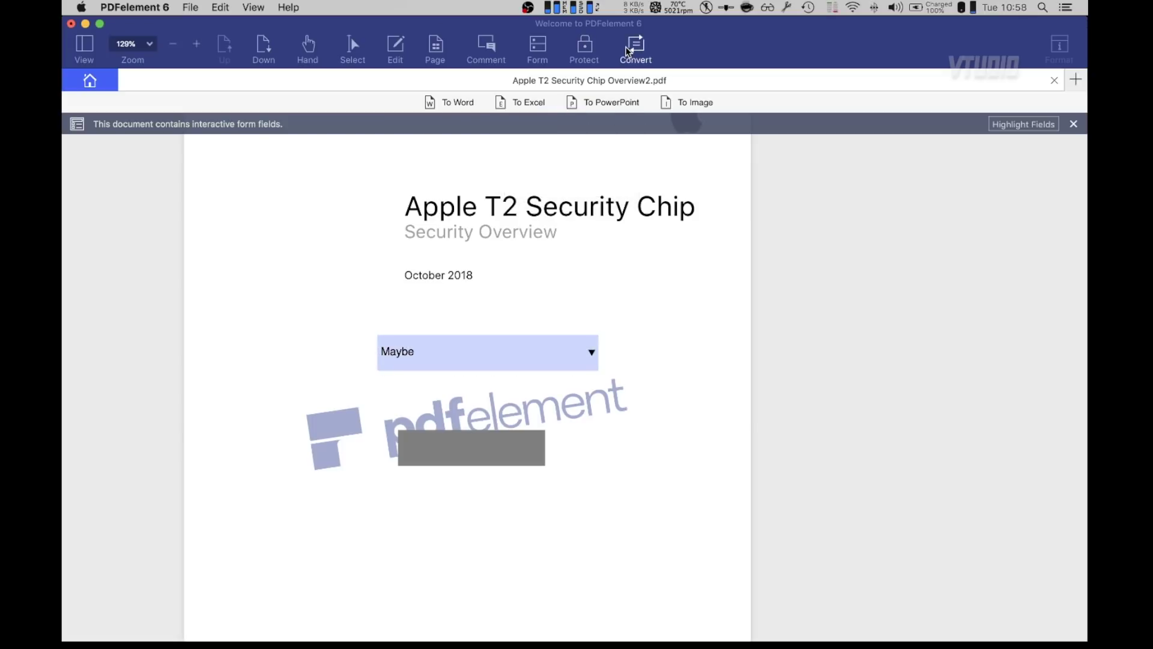
Step: Export Overview2.pdf to Word, saving pending changes with the trial watermark
click(190, 7)
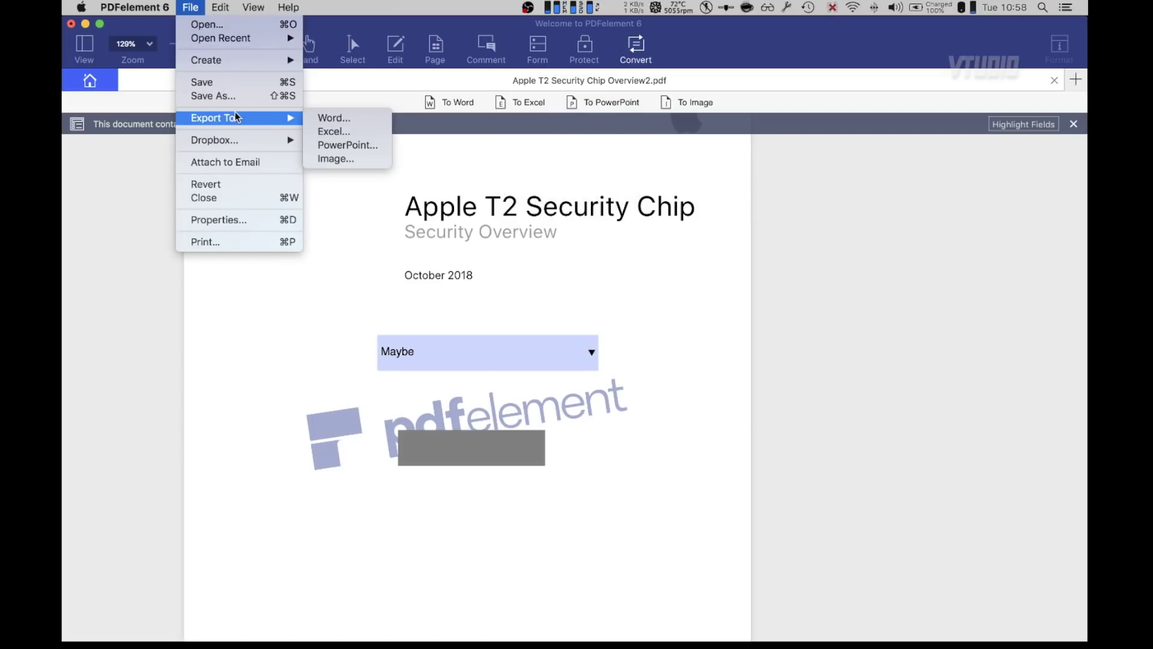
click(333, 118)
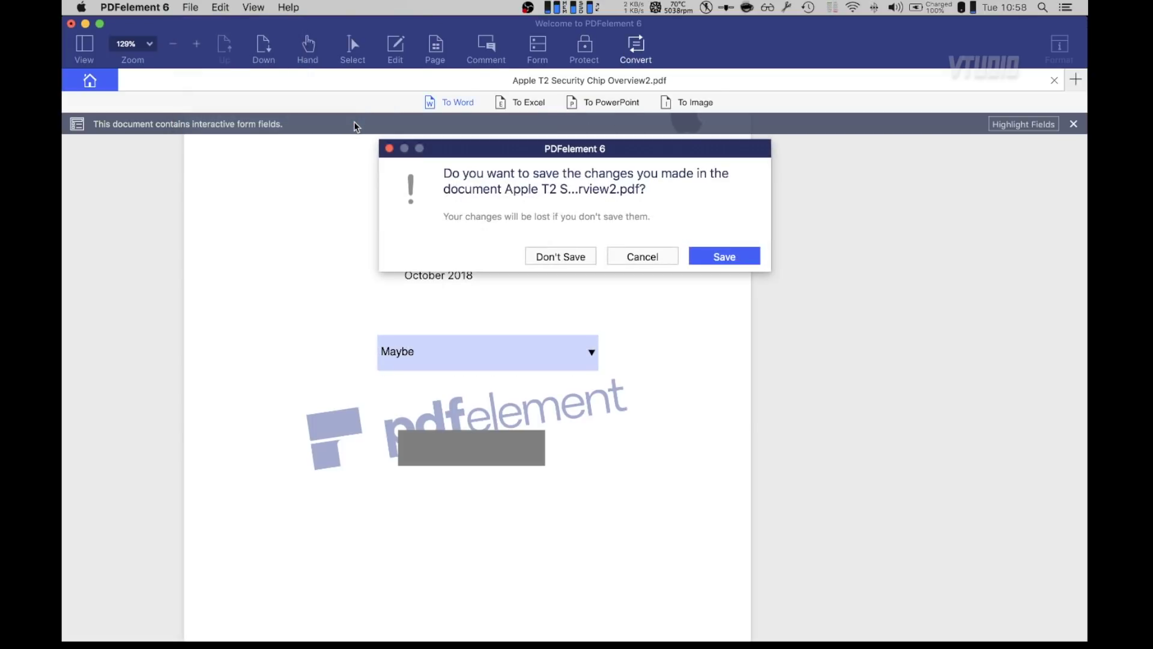
click(724, 256)
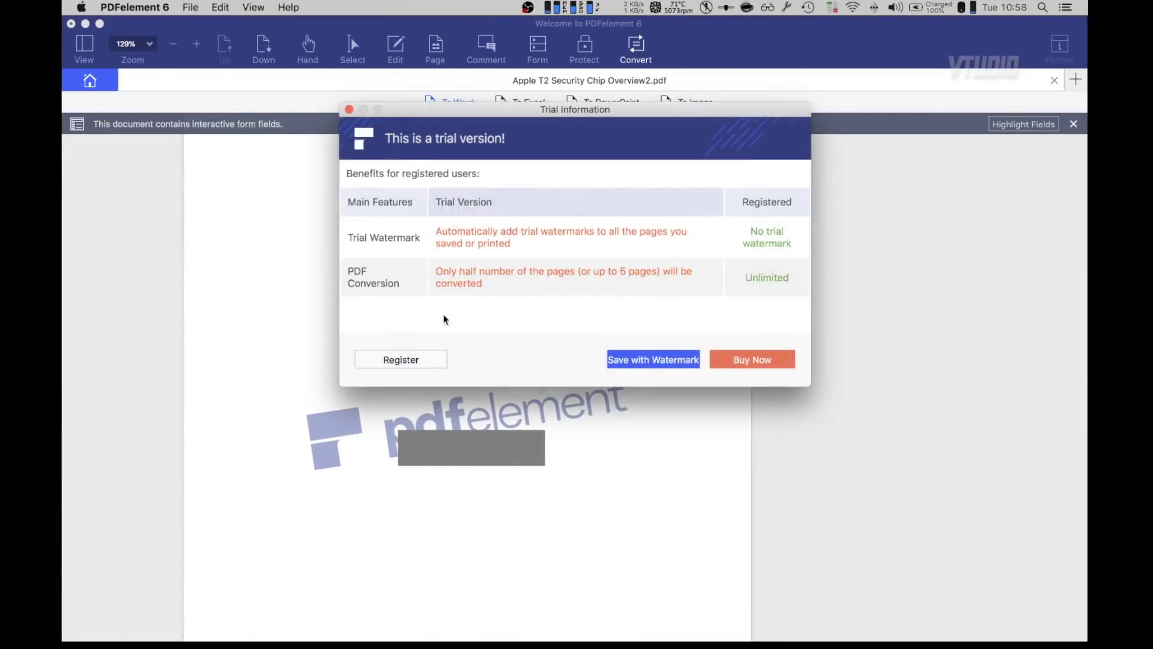
click(349, 110)
scroll(456, 177, up, 3)
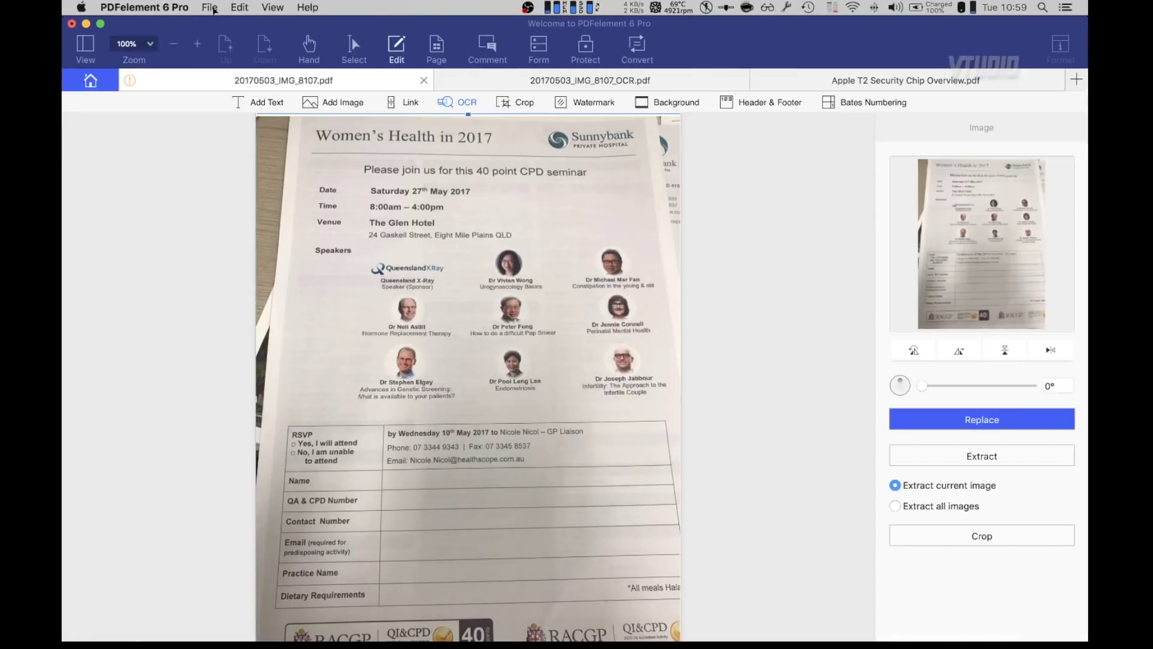
Step: Create a new PDF from the Desktop photo 20170503_IMG_8107.jpg and pick the Select tool
click(210, 7)
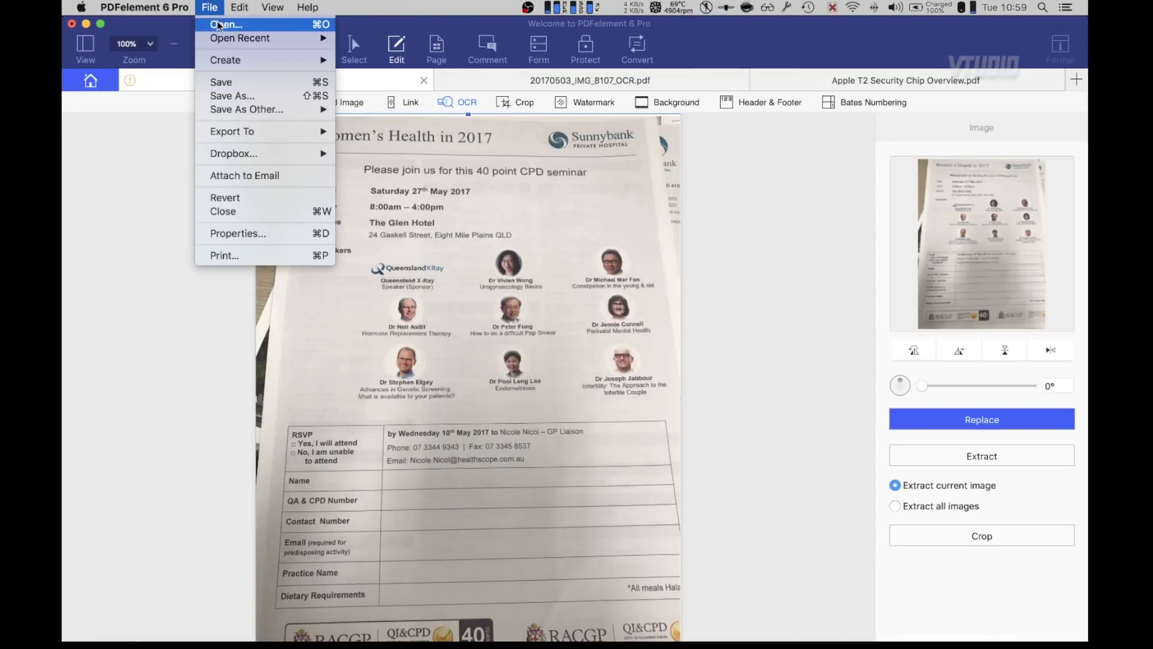
mouse_move(250, 59)
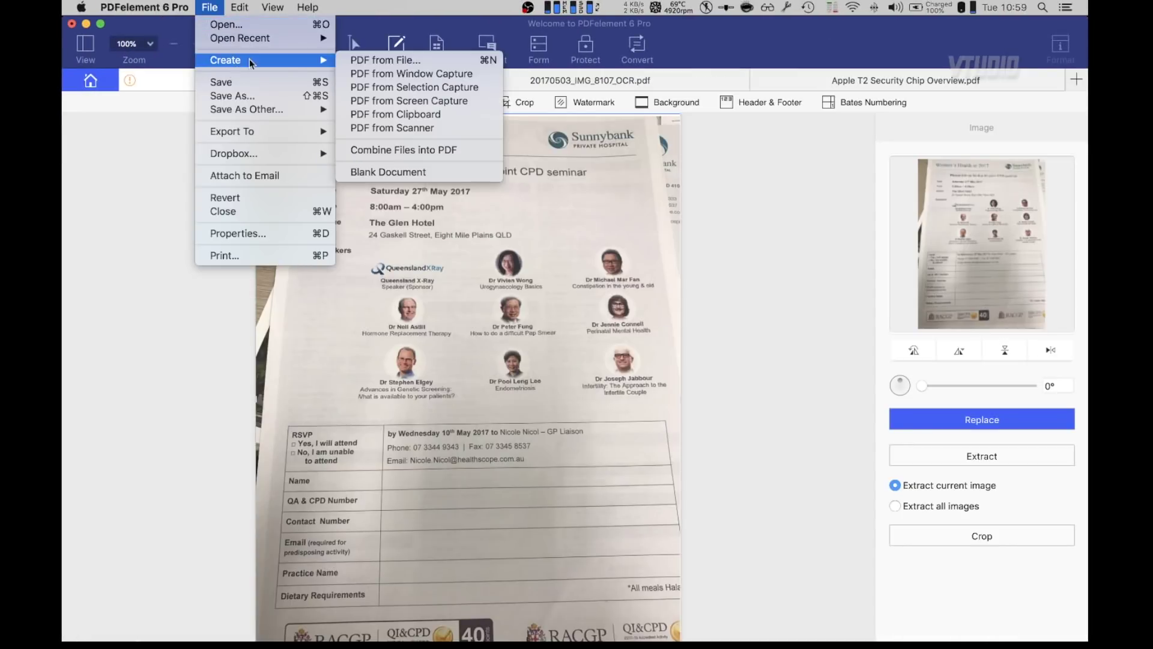
click(392, 62)
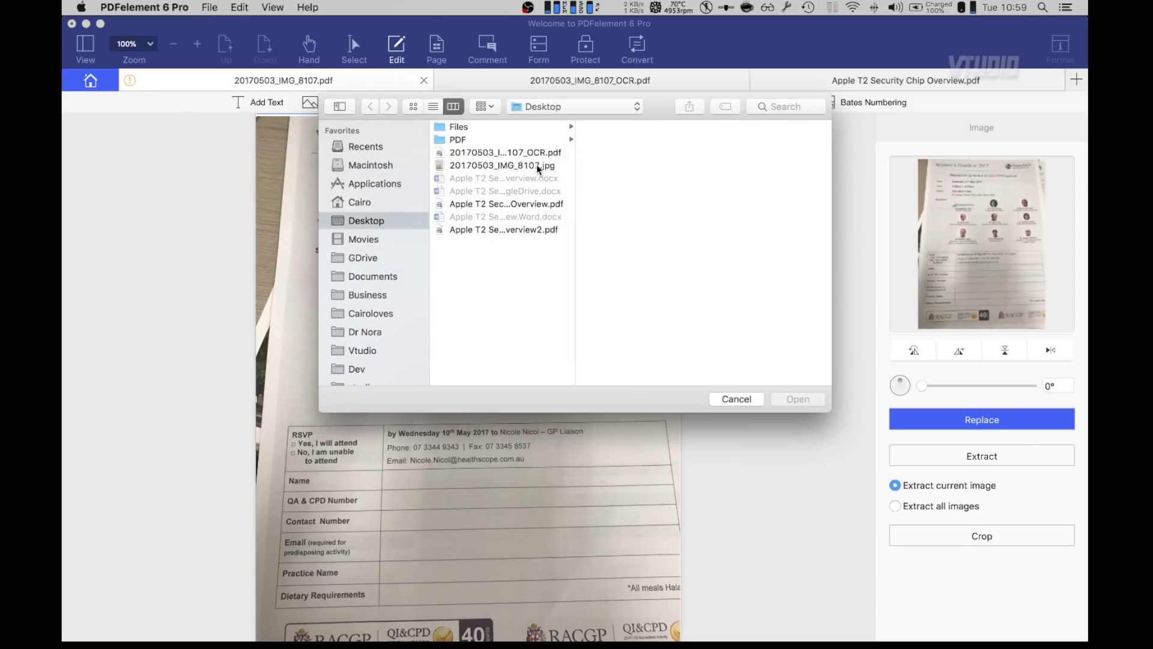
double_click(538, 168)
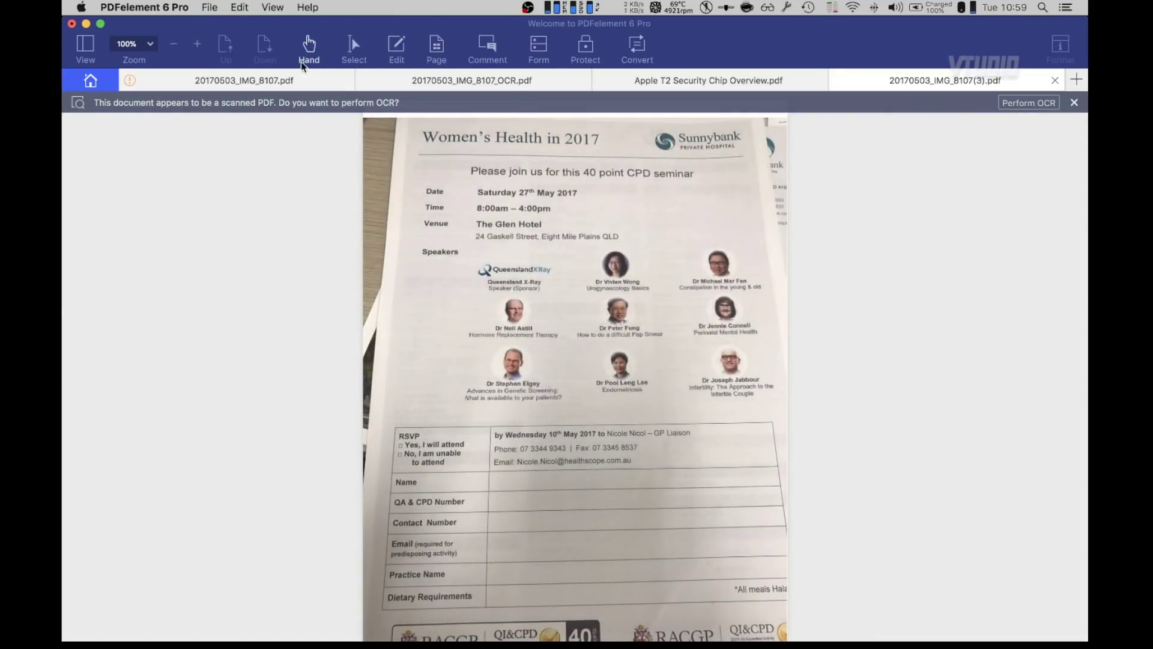
click(360, 53)
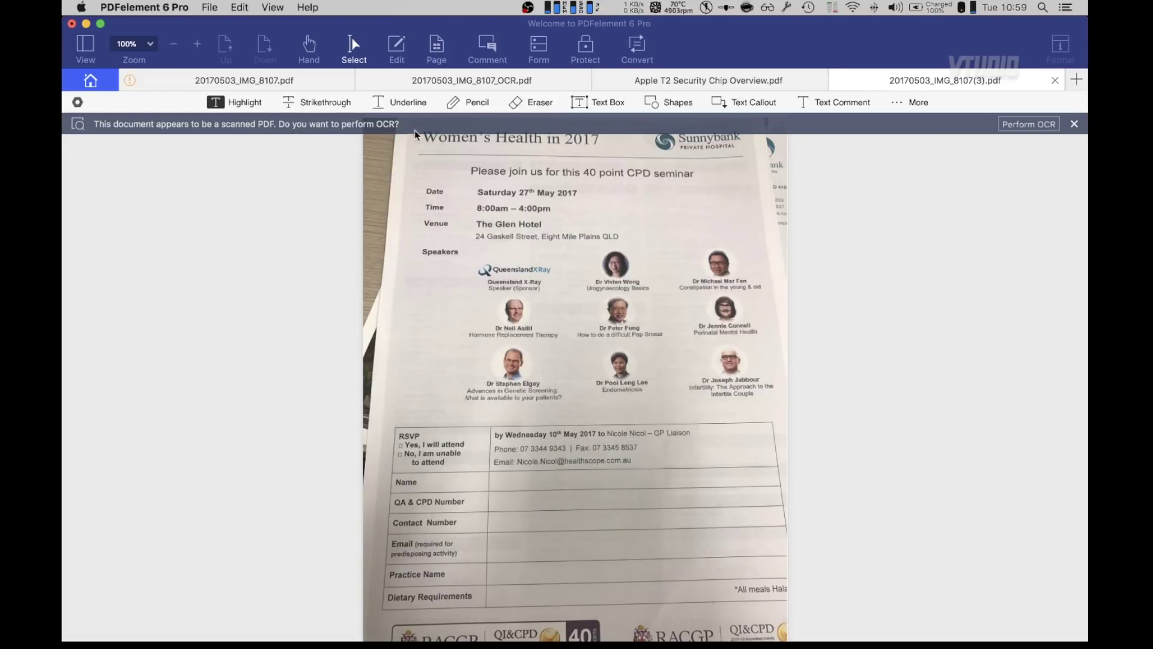
scroll(541, 408, down, 2)
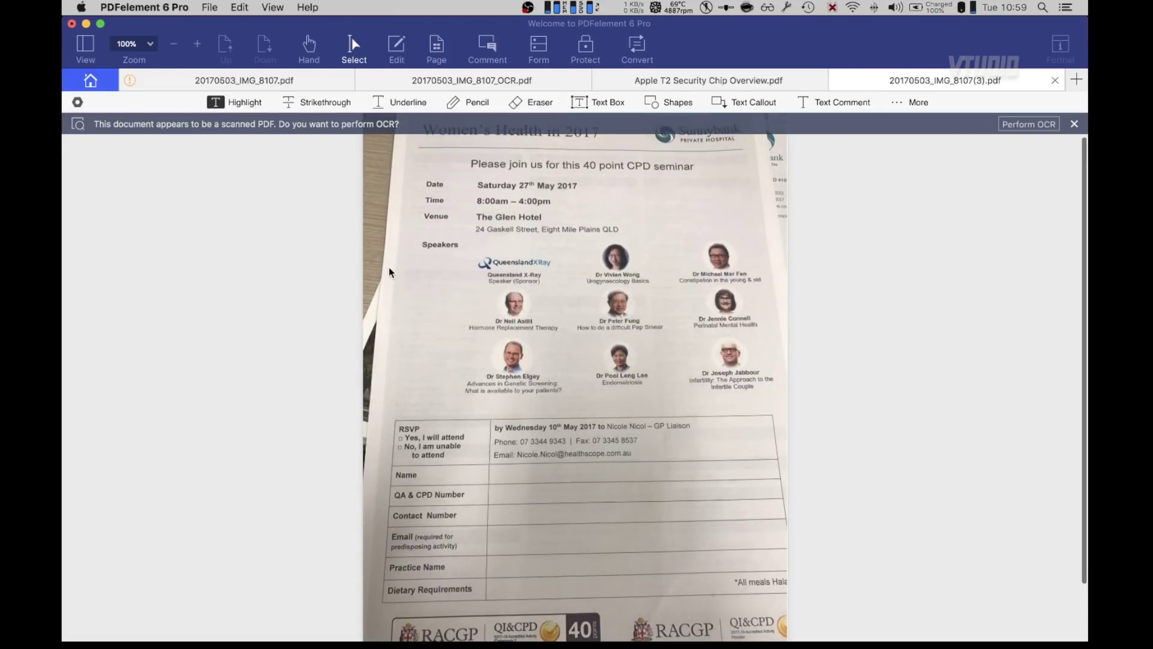
scroll(391, 297, up, 3)
scroll(391, 297, down, 1)
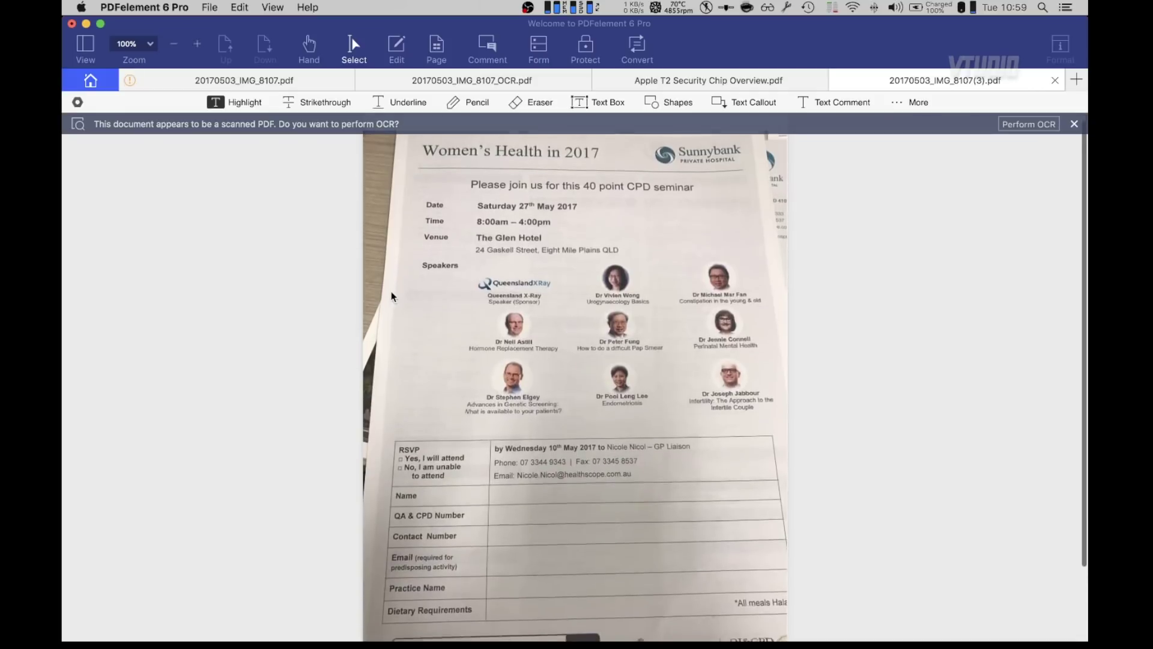
Step: Run OCR on the flyer and save the result as 20170503_IMG_8107(3)_OCR.pdf
click(1014, 124)
click(1024, 515)
click(673, 108)
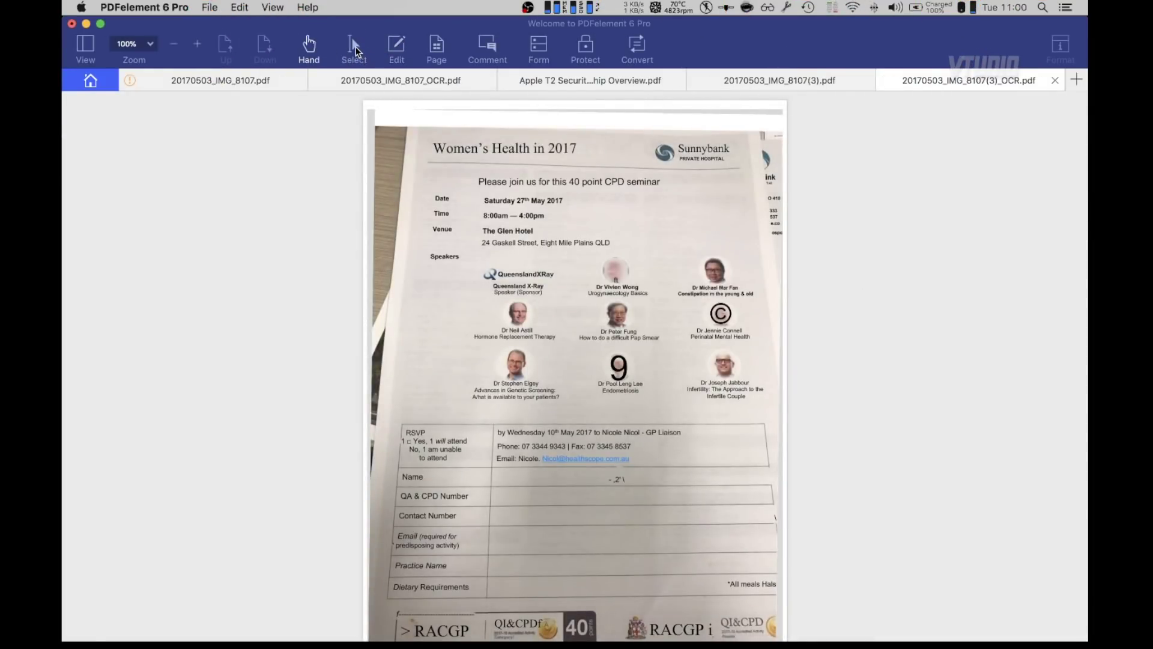
Step: Check the recognised text by selecting the venue, speaker and RSVP contact lines
click(355, 47)
drag(493, 200, 503, 211)
click(503, 208)
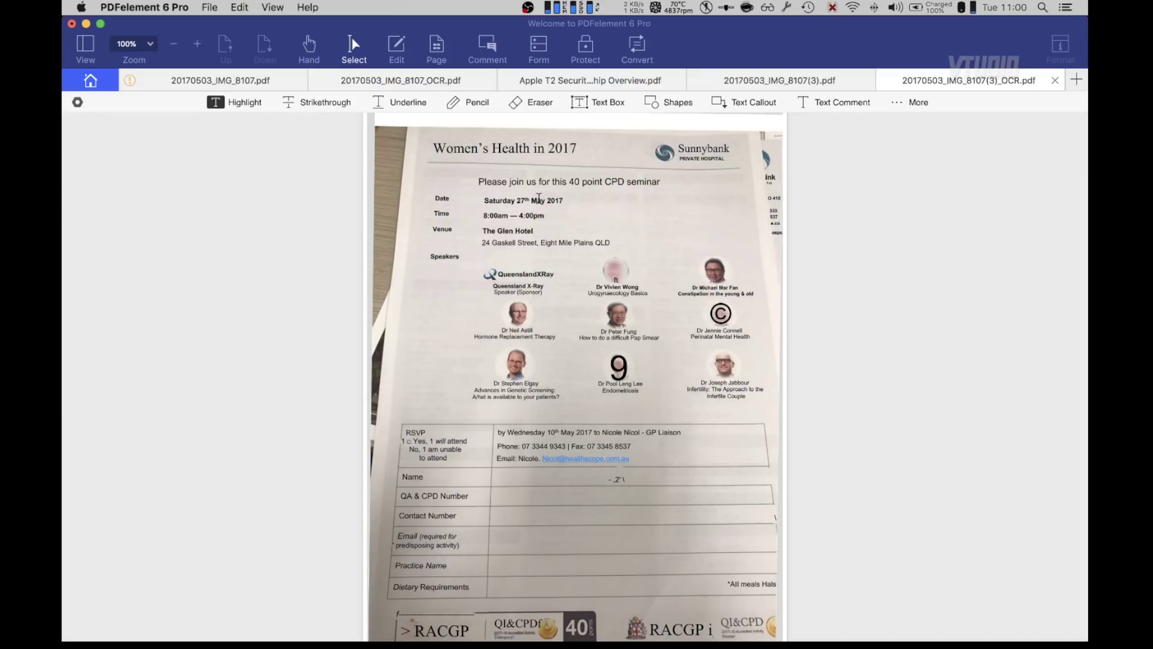
drag(493, 383, 529, 390)
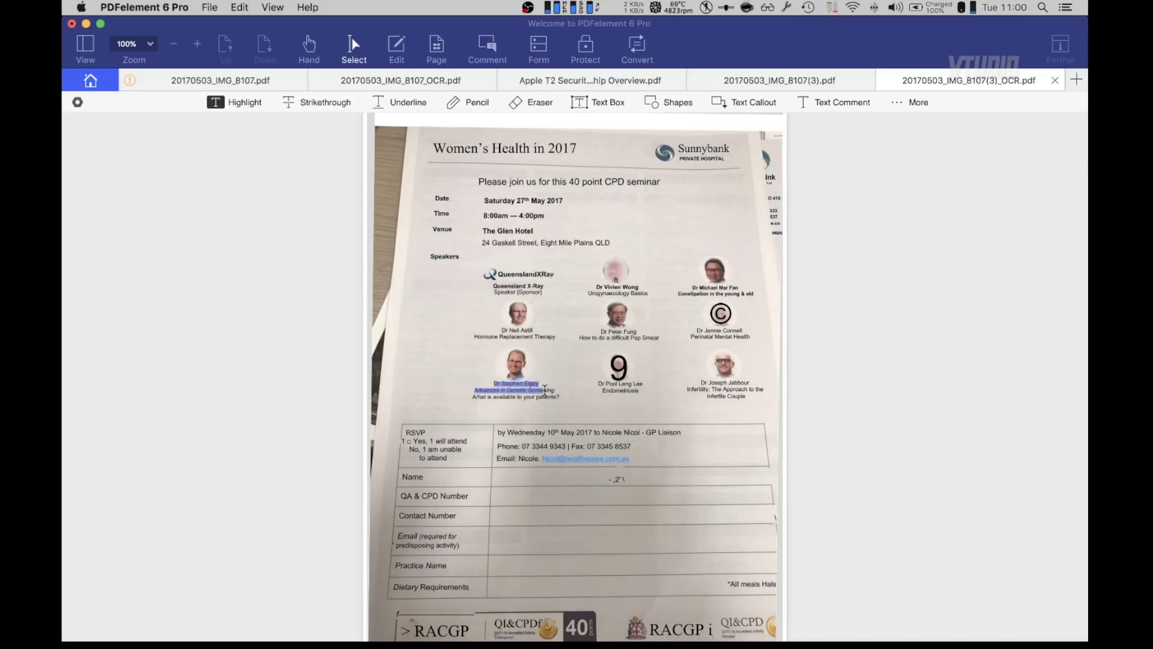
drag(579, 460, 617, 480)
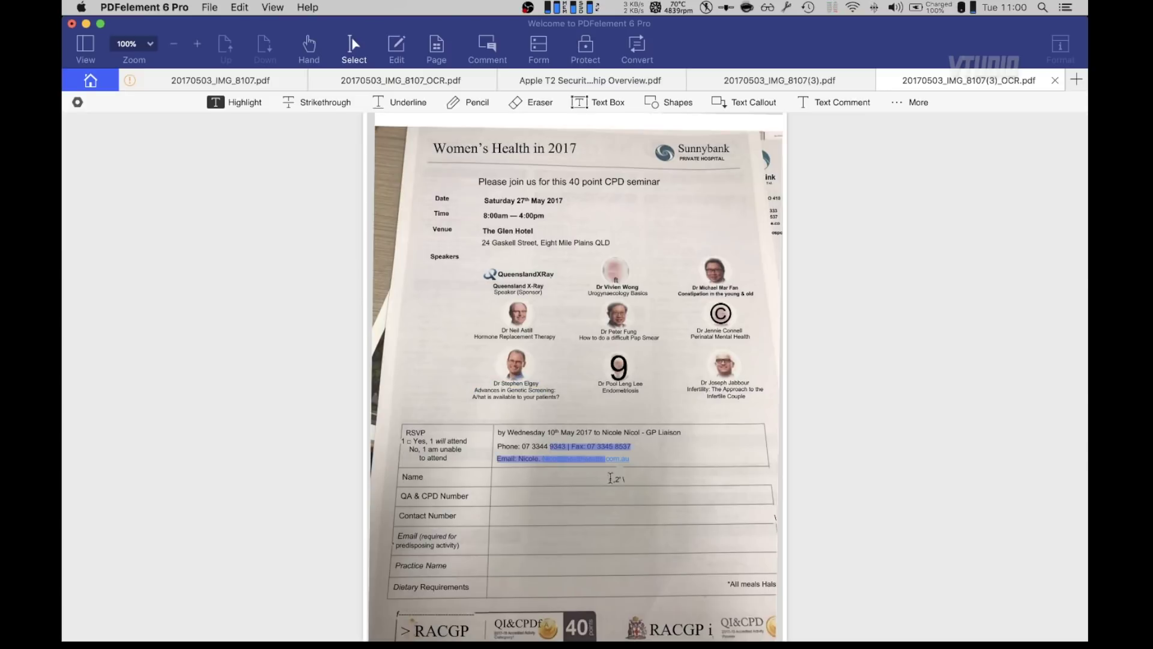
drag(520, 429, 671, 461)
click(672, 477)
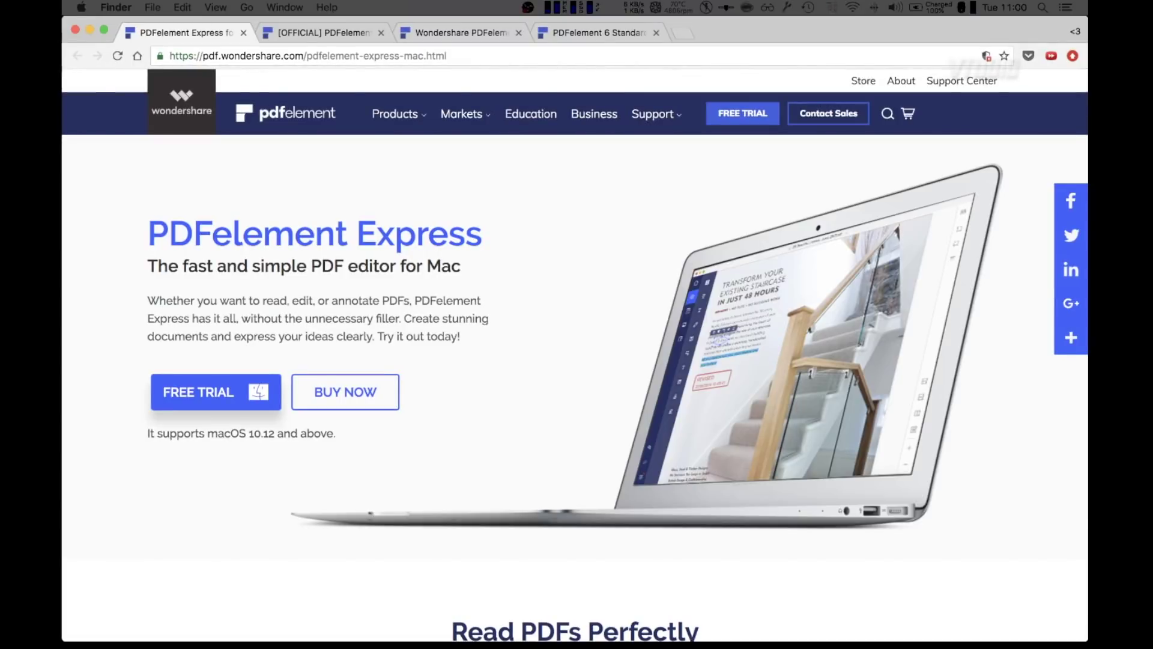
Step: Scroll through the PDFelement 6 Standard vs Professional comparison to see which edition has OCR
click(607, 33)
scroll(900, 386, down, 6)
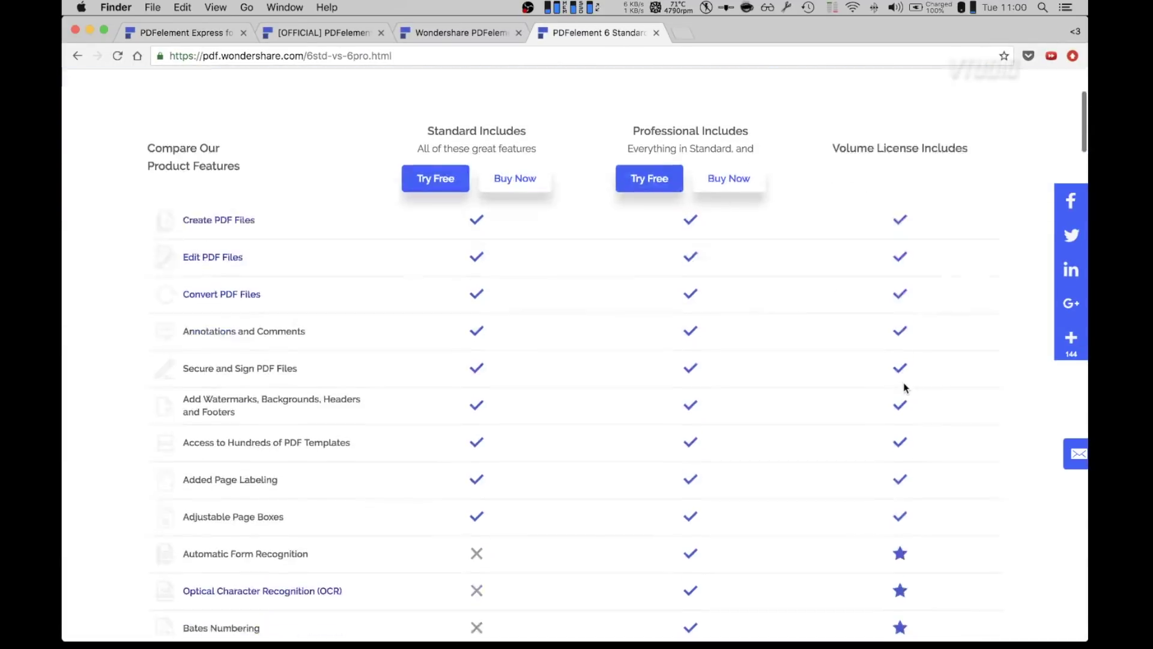
scroll(904, 389, down, 3)
scroll(903, 389, up, 8)
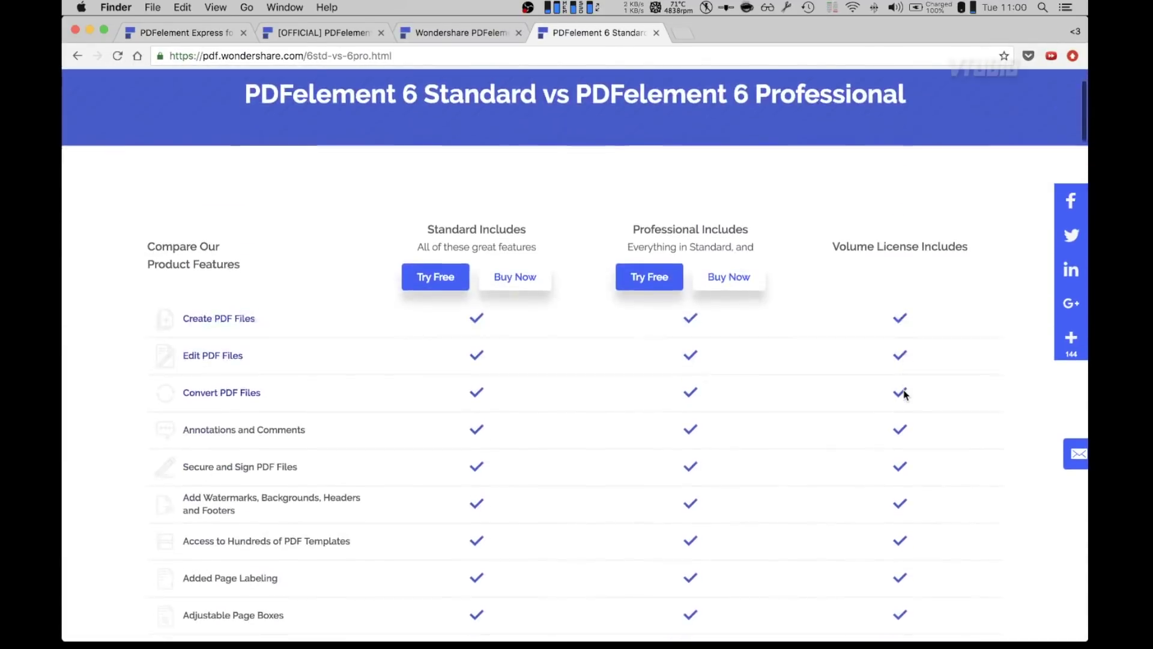
scroll(697, 484, down, 10)
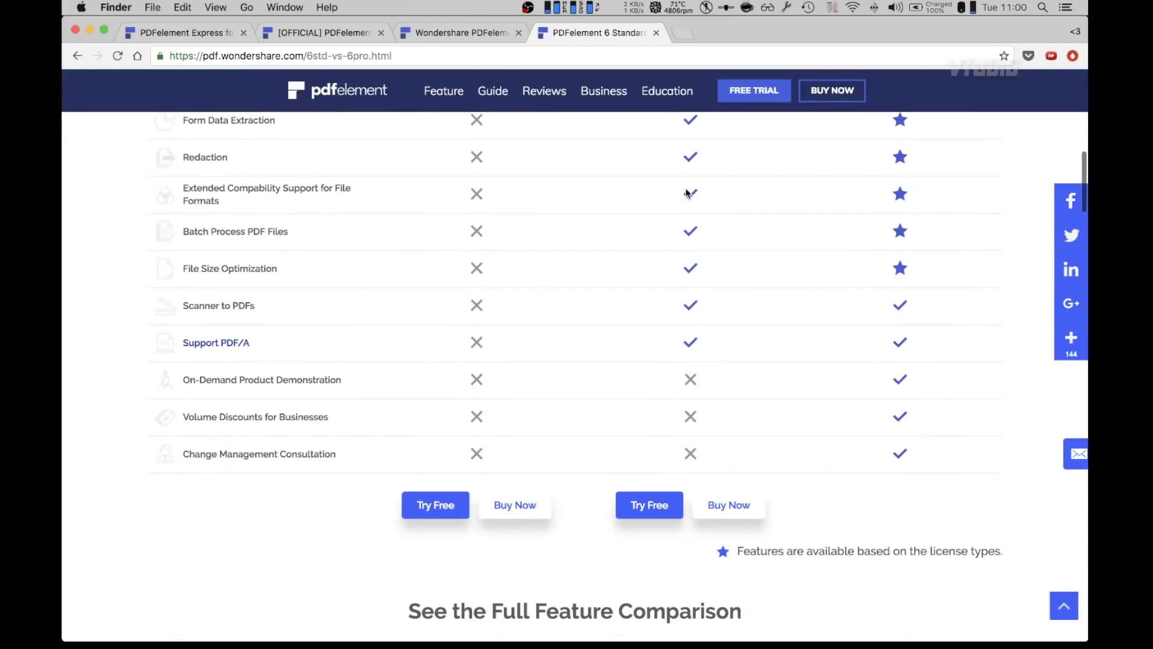
Step: Review the Mac editions comparison, then move to the PDFelement 6 Professional OCR feature page
click(467, 32)
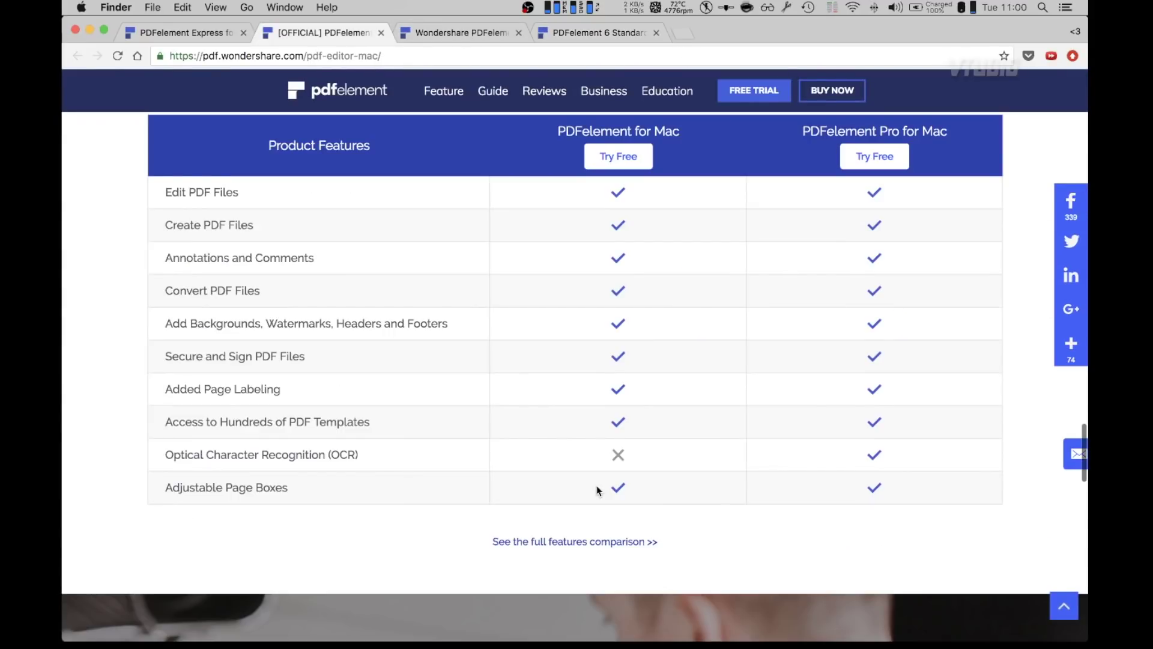
drag(243, 454, 857, 463)
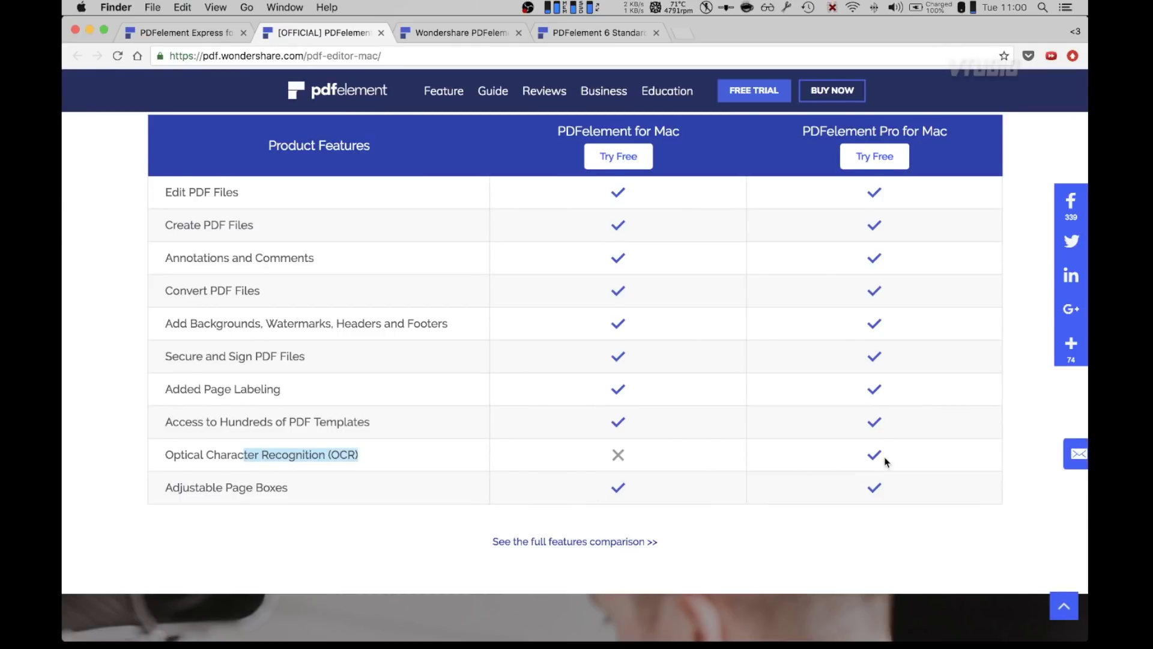
scroll(617, 296, up, 3)
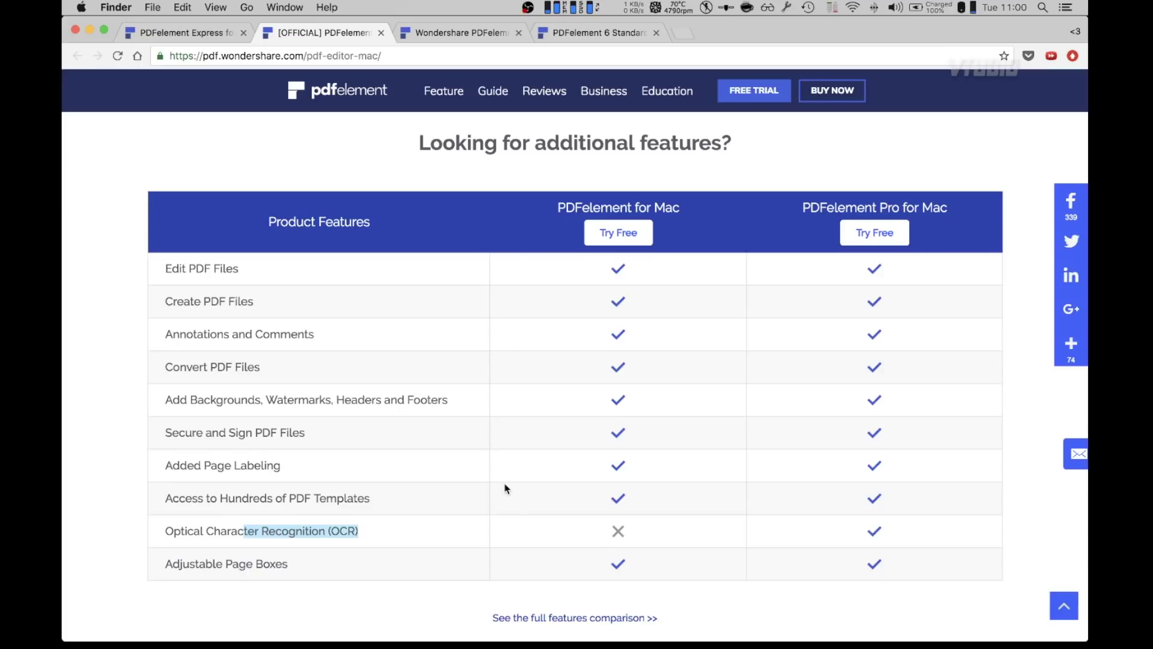
key(ctrl+Tab)
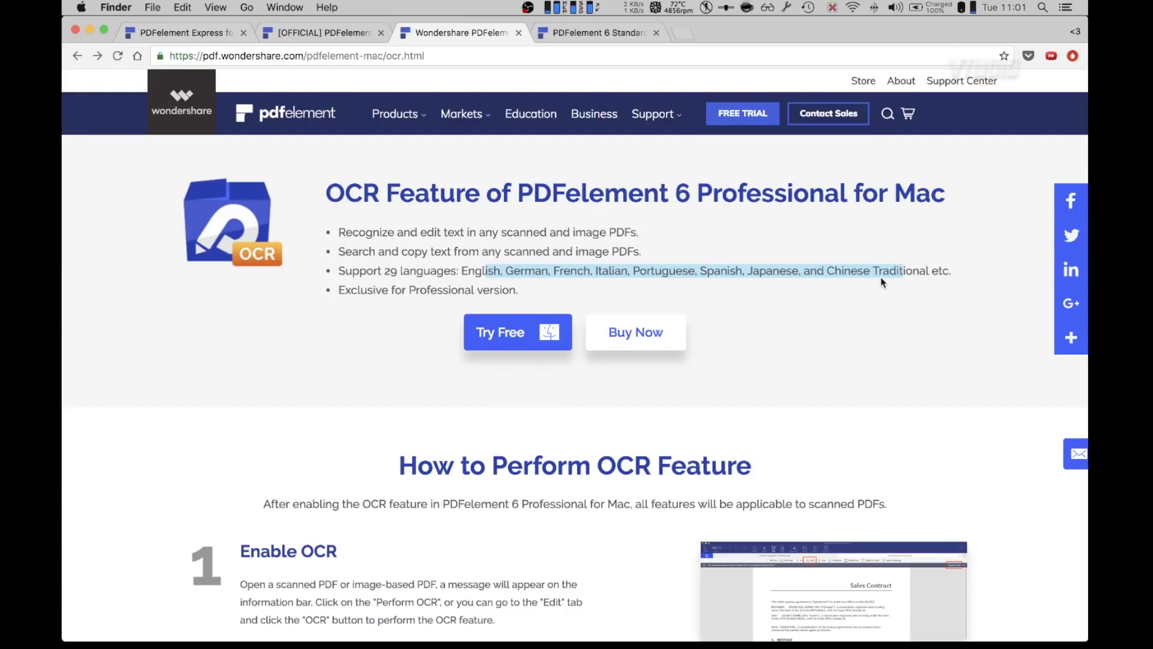
Step: Revisit the Express, PDFelement for Mac and OCR pages, ending on the Standard vs Professional comparison
click(830, 271)
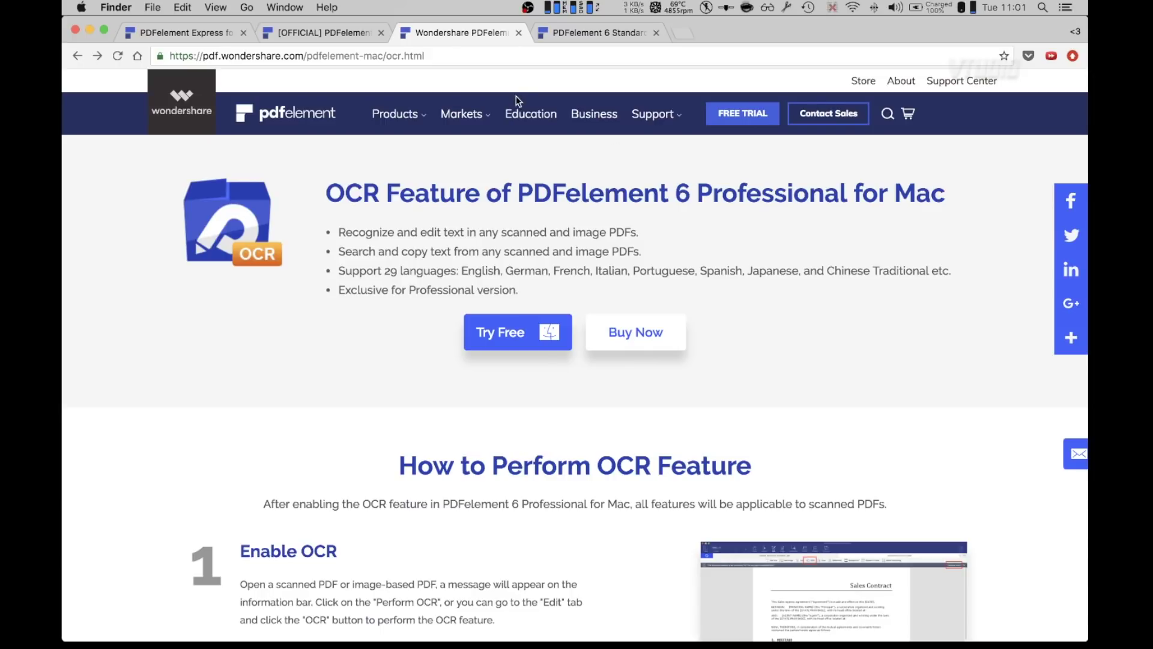
click(213, 32)
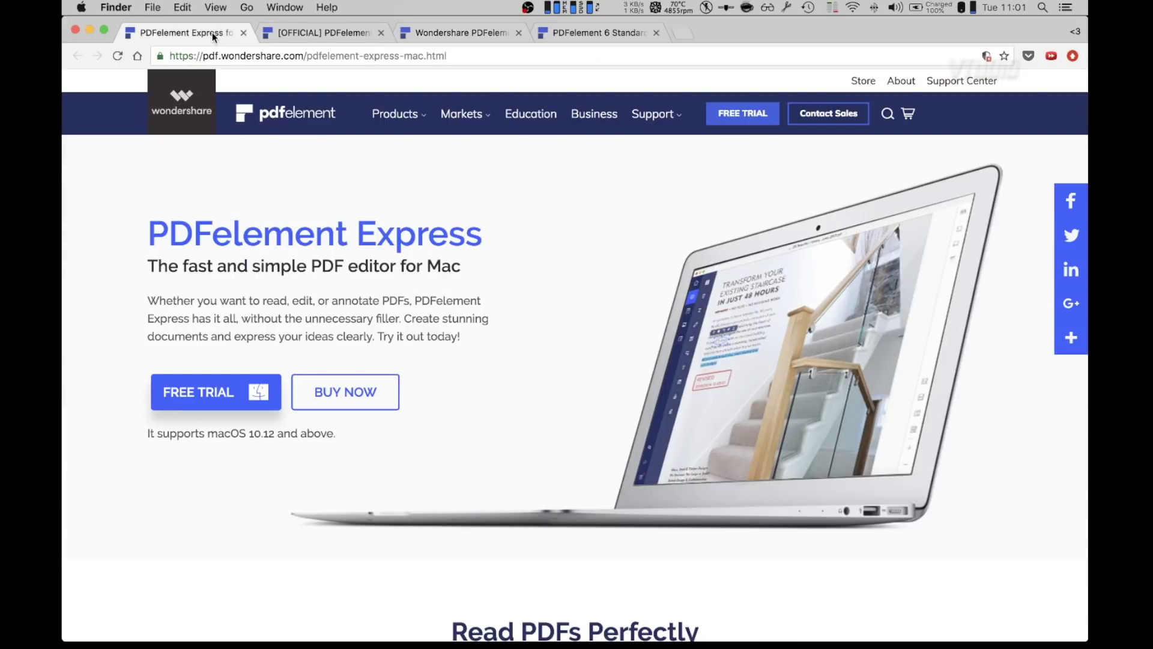
click(294, 35)
scroll(459, 197, up, 20)
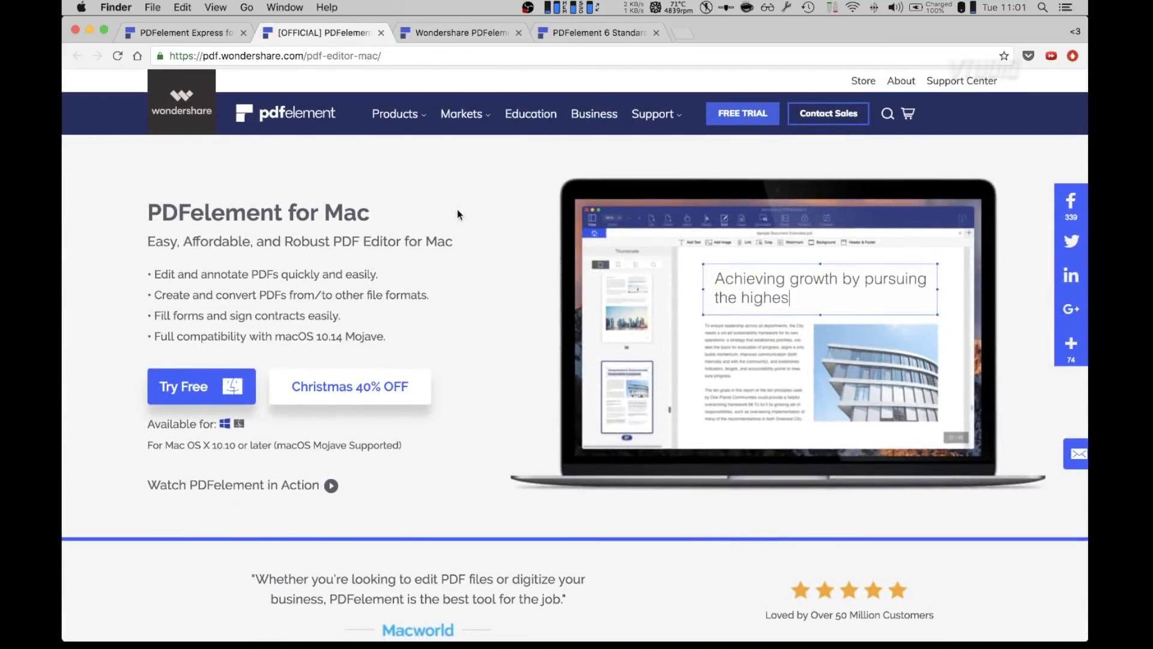
click(472, 36)
click(578, 36)
scroll(581, 244, up, 15)
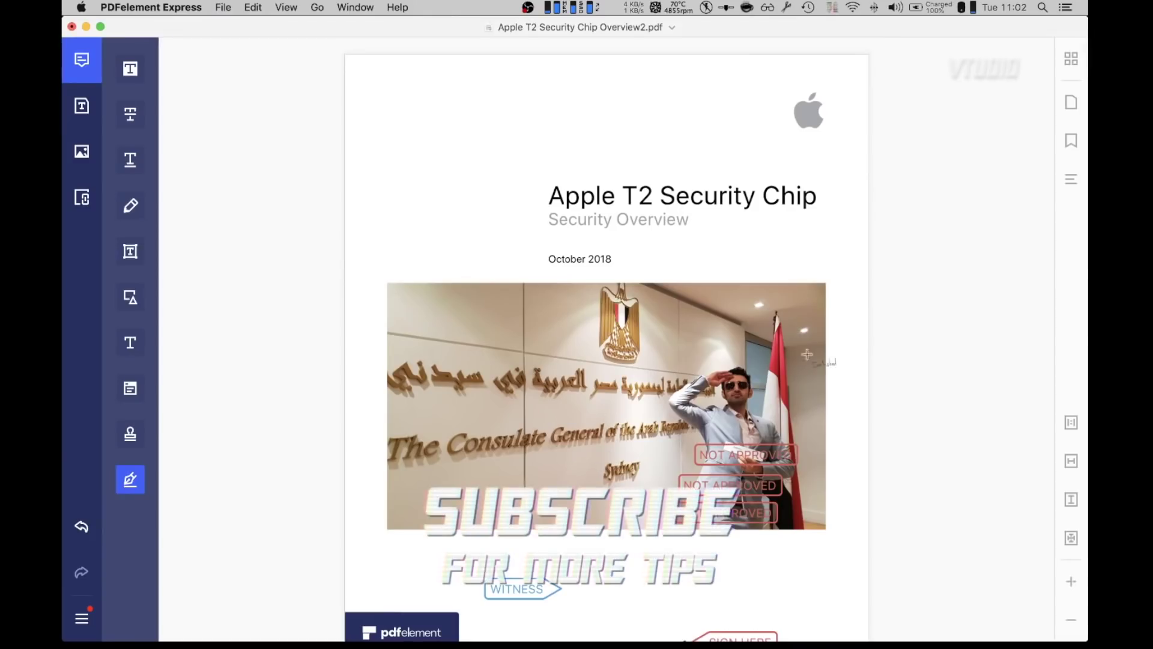
scroll(822, 352, down, 3)
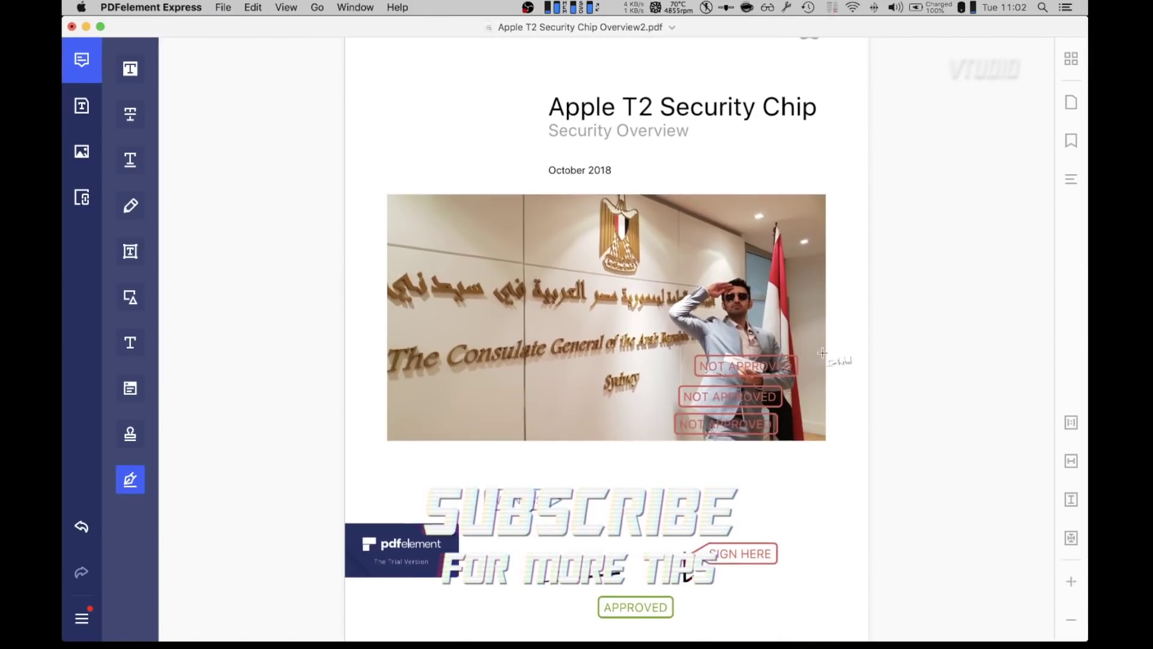